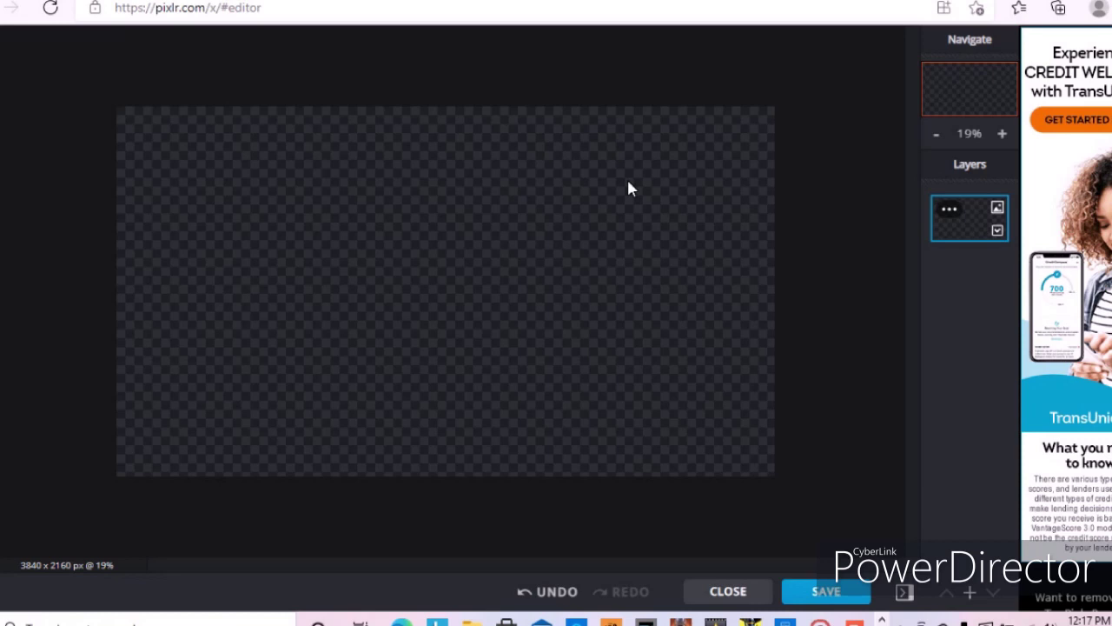
{"action": "left_click", "coordinate": [837, 253]}
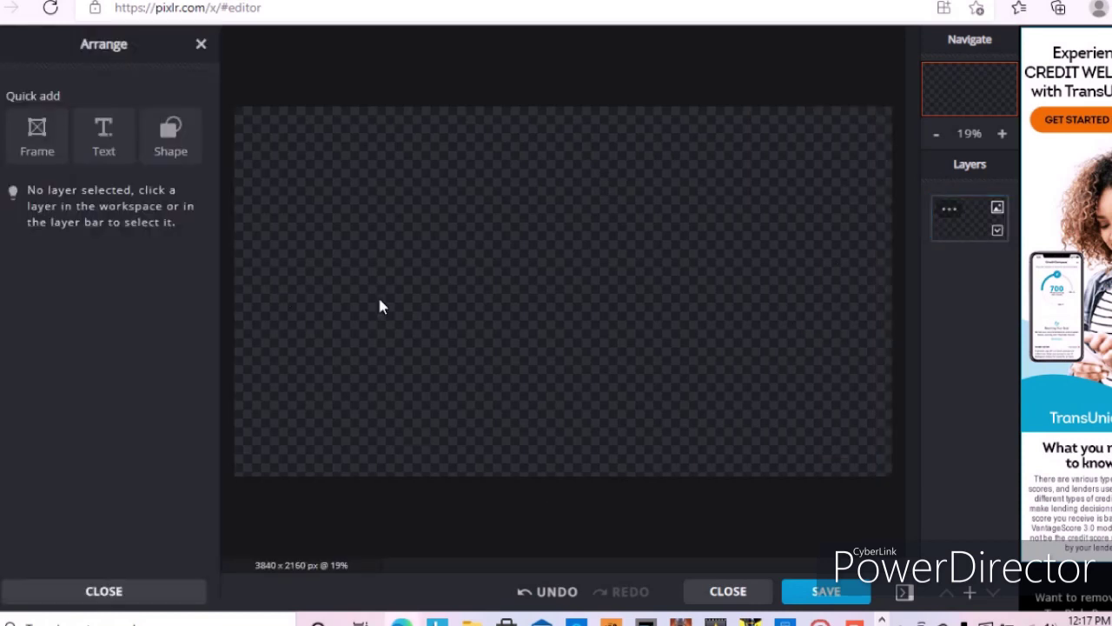
{"action": "scroll", "coordinate": [412, 384], "scroll_direction": "down", "scroll_amount": 1}
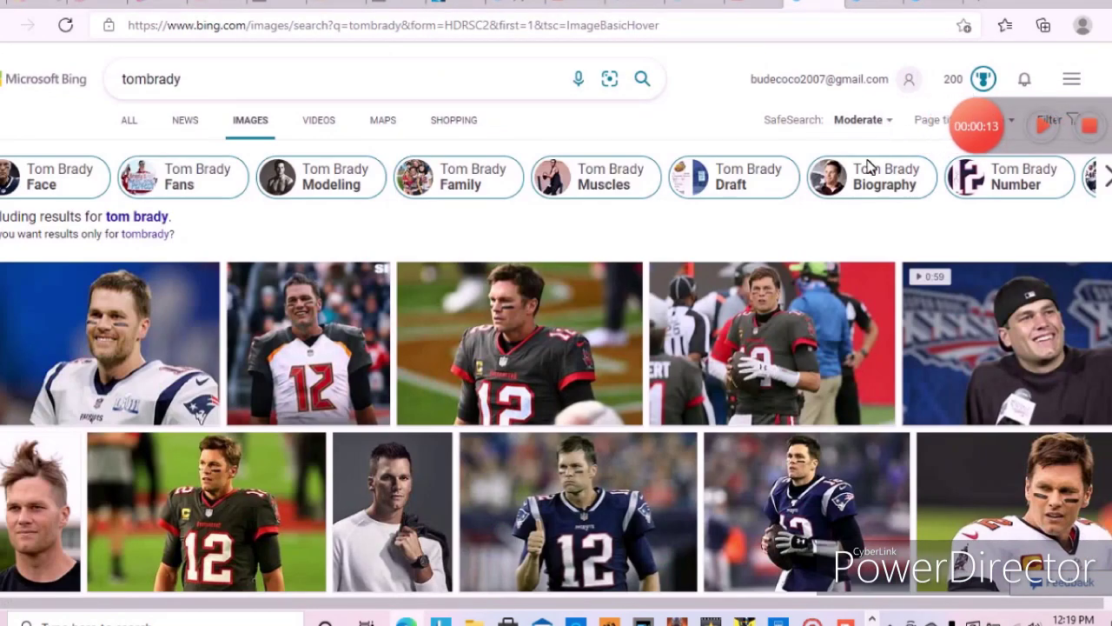
- Look through the Tom Brady image search results for a suitable player photo
{"action": "scroll", "coordinate": [524, 324], "scroll_direction": "down", "scroll_amount": 1}
{"action": "scroll", "coordinate": [504, 339], "scroll_direction": "down", "scroll_amount": 5}
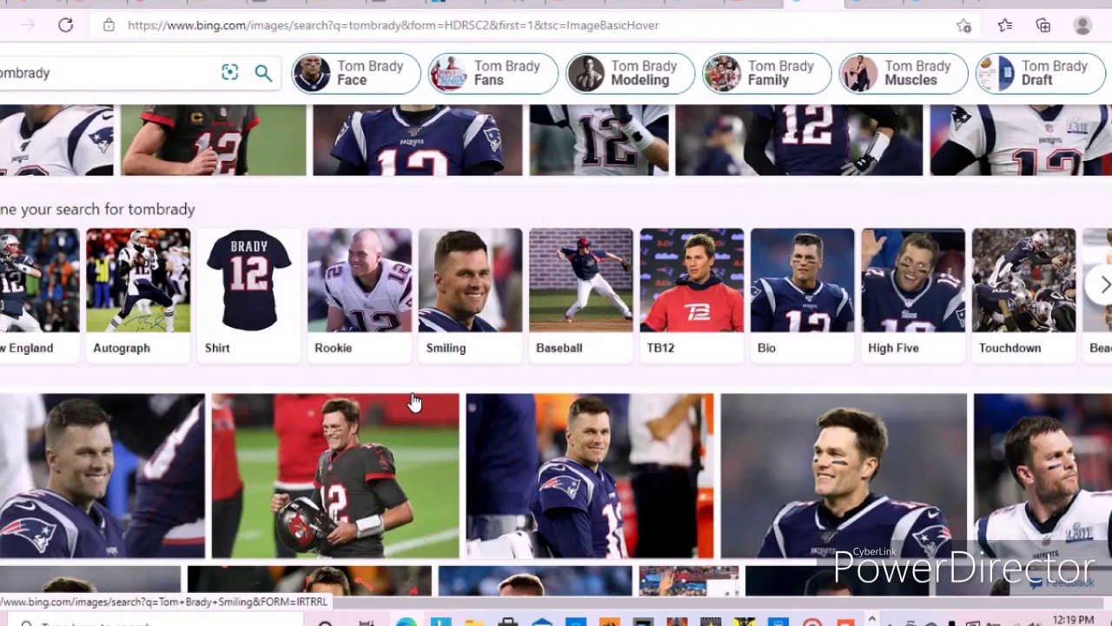
{"action": "scroll", "coordinate": [373, 411], "scroll_direction": "down", "scroll_amount": 3}
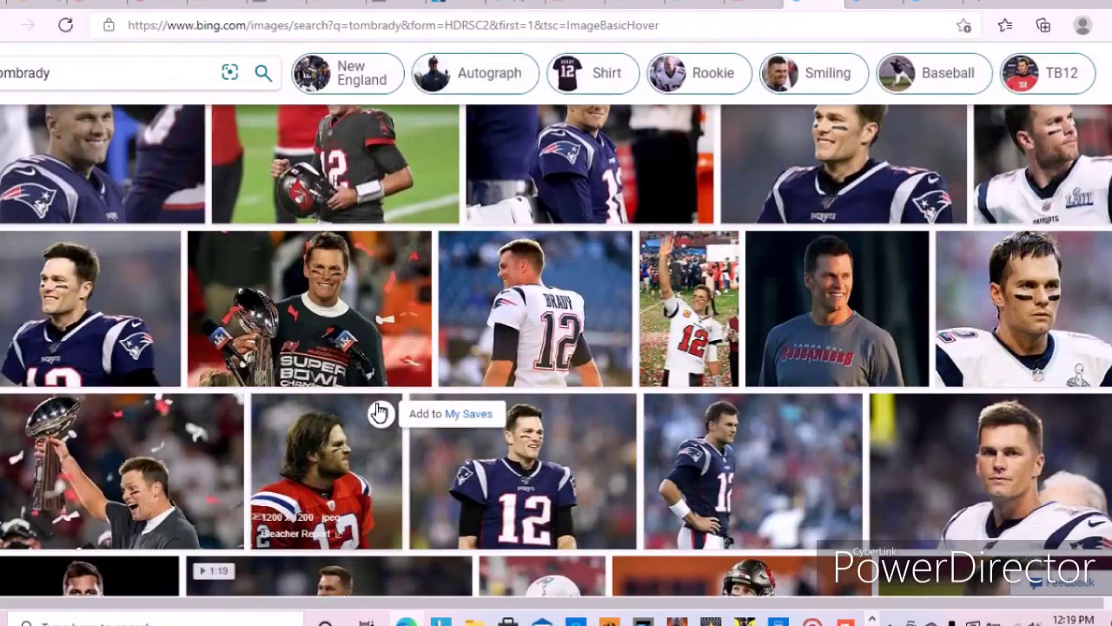
{"action": "scroll", "coordinate": [373, 409], "scroll_direction": "up", "scroll_amount": 4}
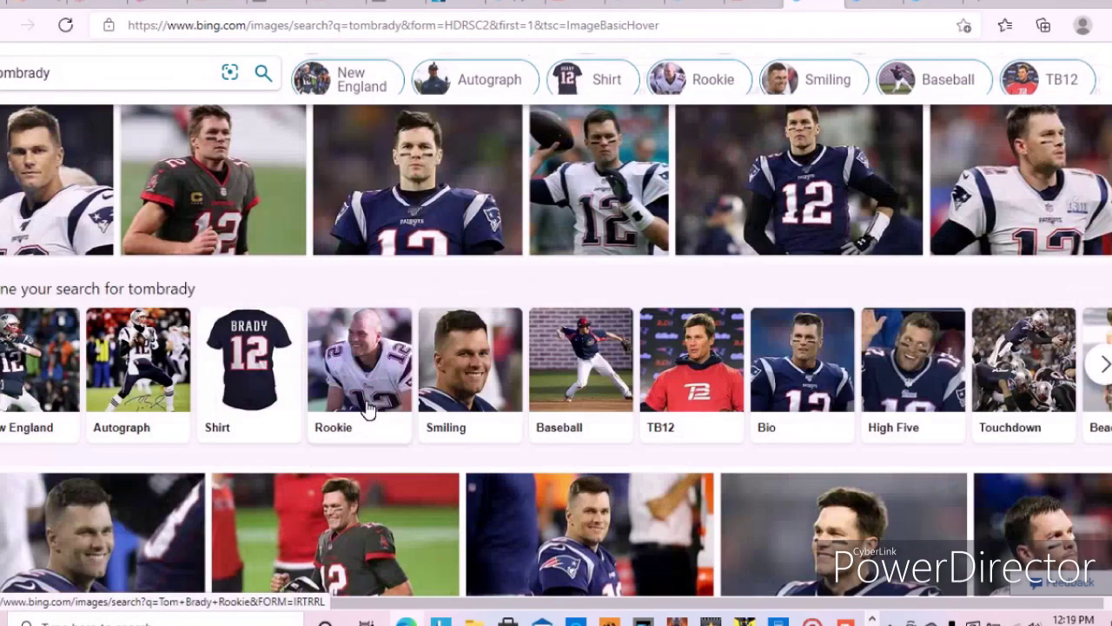
{"action": "scroll", "coordinate": [320, 393], "scroll_direction": "up", "scroll_amount": 2}
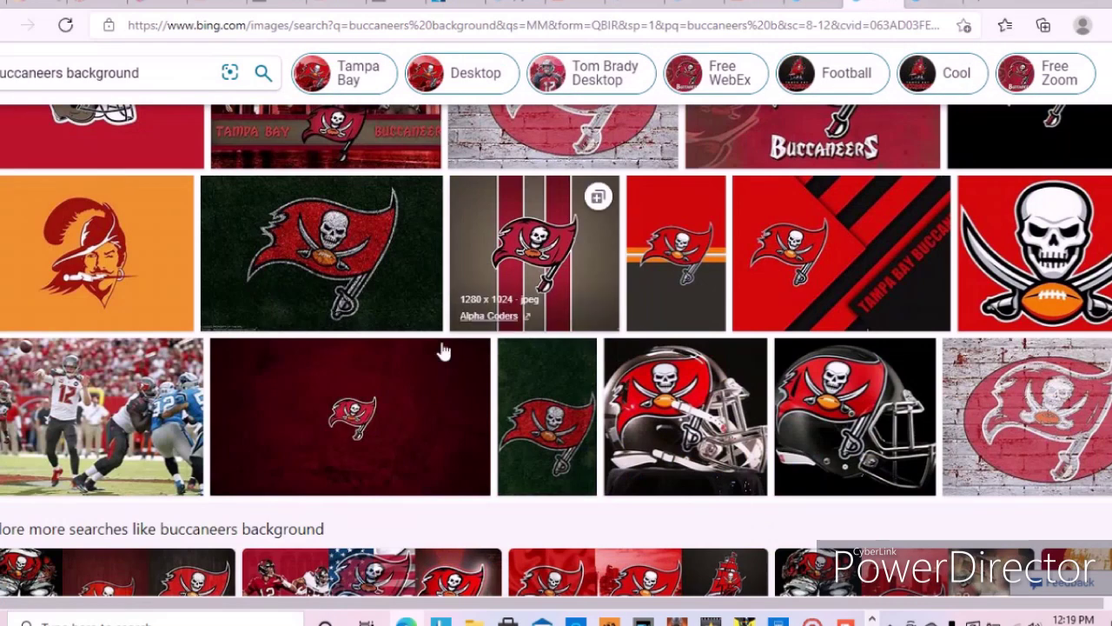
- Browse the Buccaneers background image results and copy the picture of the red flag on a weathered brown backdrop
{"action": "scroll", "coordinate": [434, 330], "scroll_direction": "down", "scroll_amount": 5}
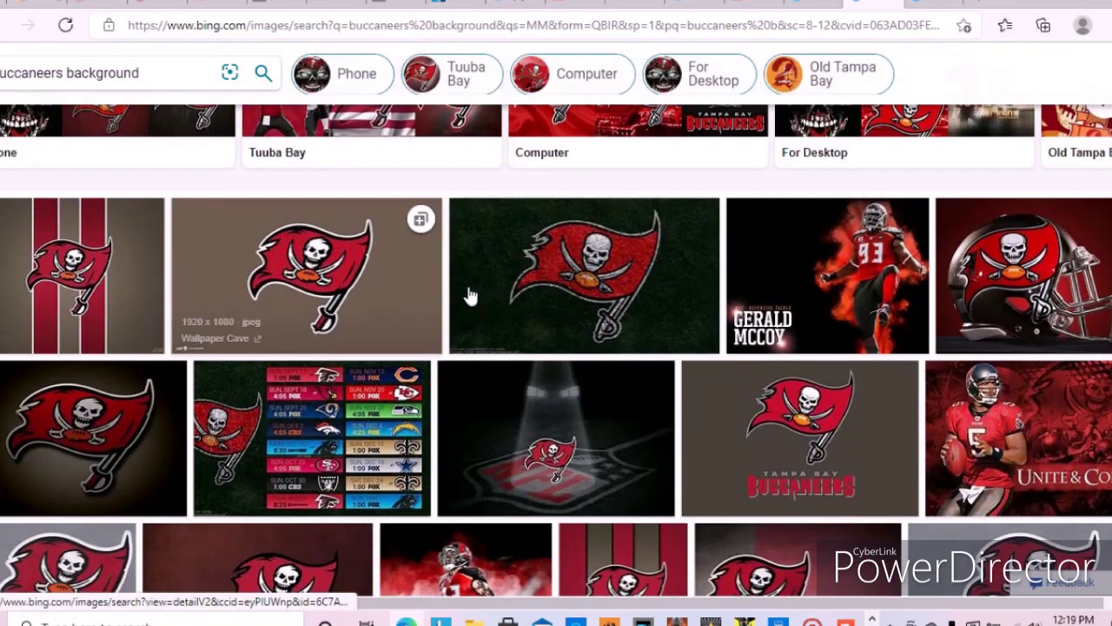
{"action": "scroll", "coordinate": [561, 365], "scroll_direction": "down", "scroll_amount": 1}
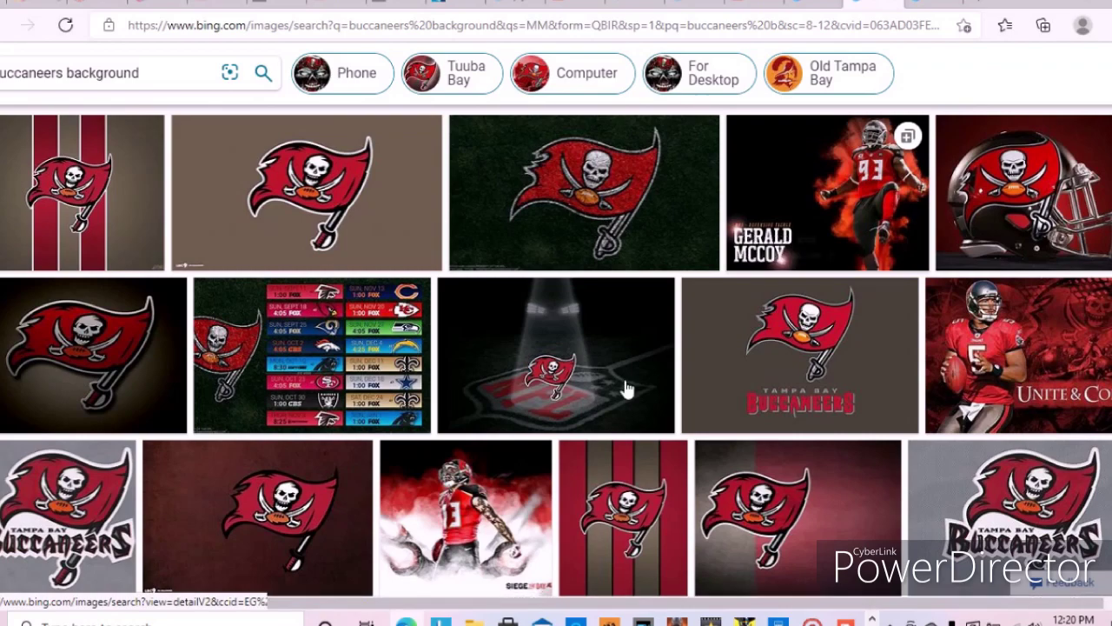
{"action": "scroll", "coordinate": [609, 386], "scroll_direction": "up", "scroll_amount": 4}
{"action": "scroll", "coordinate": [532, 383], "scroll_direction": "up", "scroll_amount": 8}
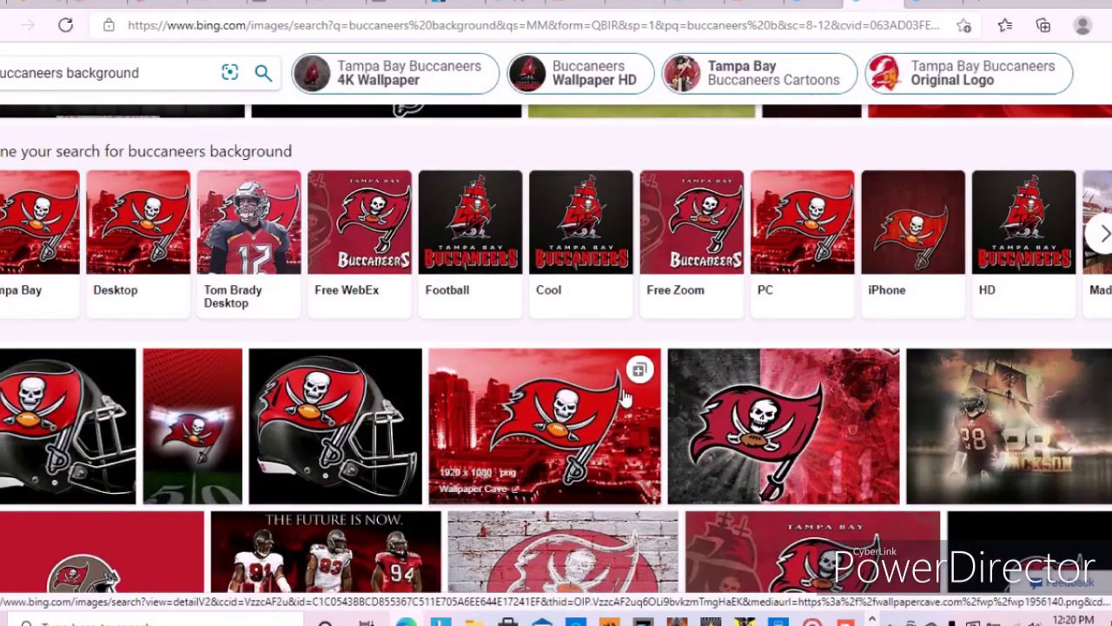
{"action": "scroll", "coordinate": [739, 392], "scroll_direction": "down", "scroll_amount": 4}
{"action": "scroll", "coordinate": [773, 391], "scroll_direction": "down", "scroll_amount": 5}
{"action": "scroll", "coordinate": [791, 369], "scroll_direction": "up", "scroll_amount": 4}
{"action": "scroll", "coordinate": [789, 368], "scroll_direction": "down", "scroll_amount": 5}
{"action": "scroll", "coordinate": [789, 369], "scroll_direction": "up", "scroll_amount": 10}
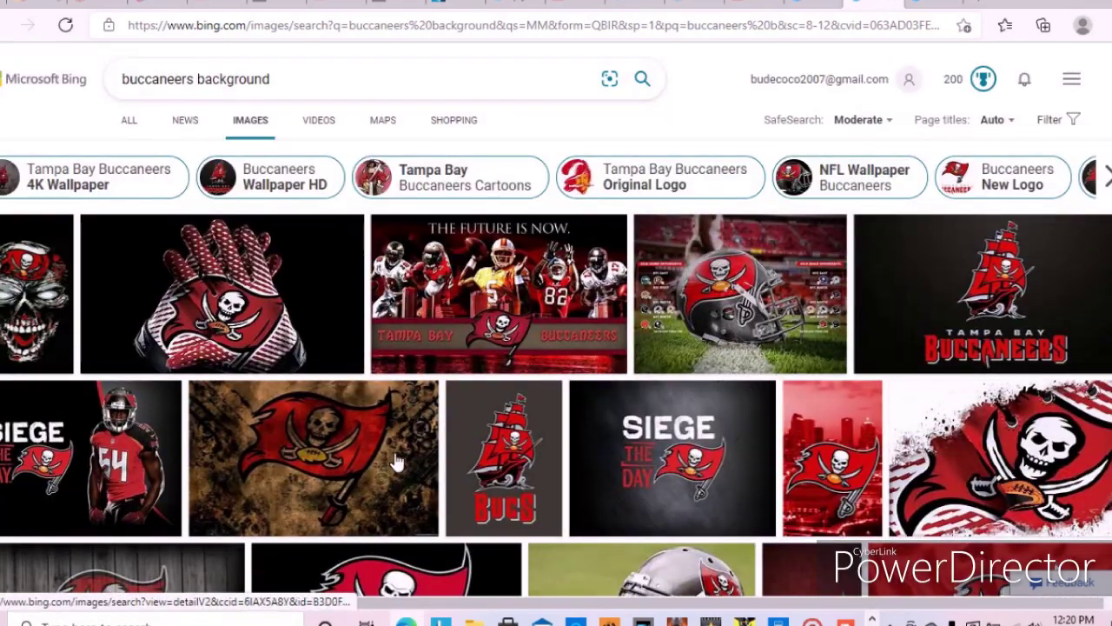
{"action": "right_click", "coordinate": [357, 469]}
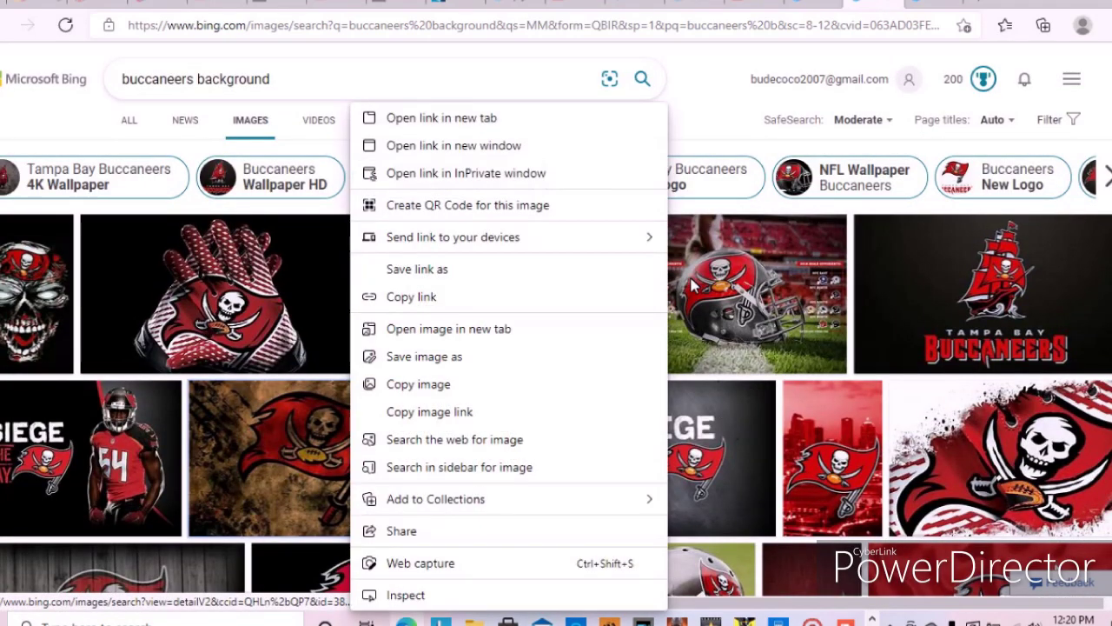
{"action": "left_click", "coordinate": [501, 384]}
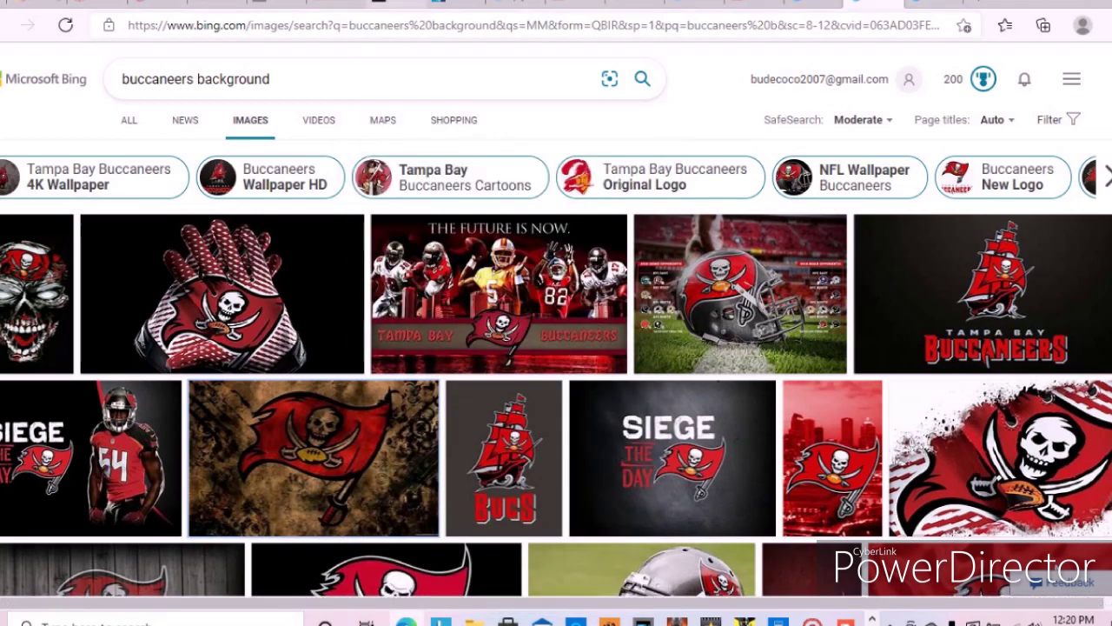
- Switch to the Pixlr editor, paste the copied flag image as a layer and scale it to cover the entire canvas
{"action": "left_click", "coordinate": [448, 3]}
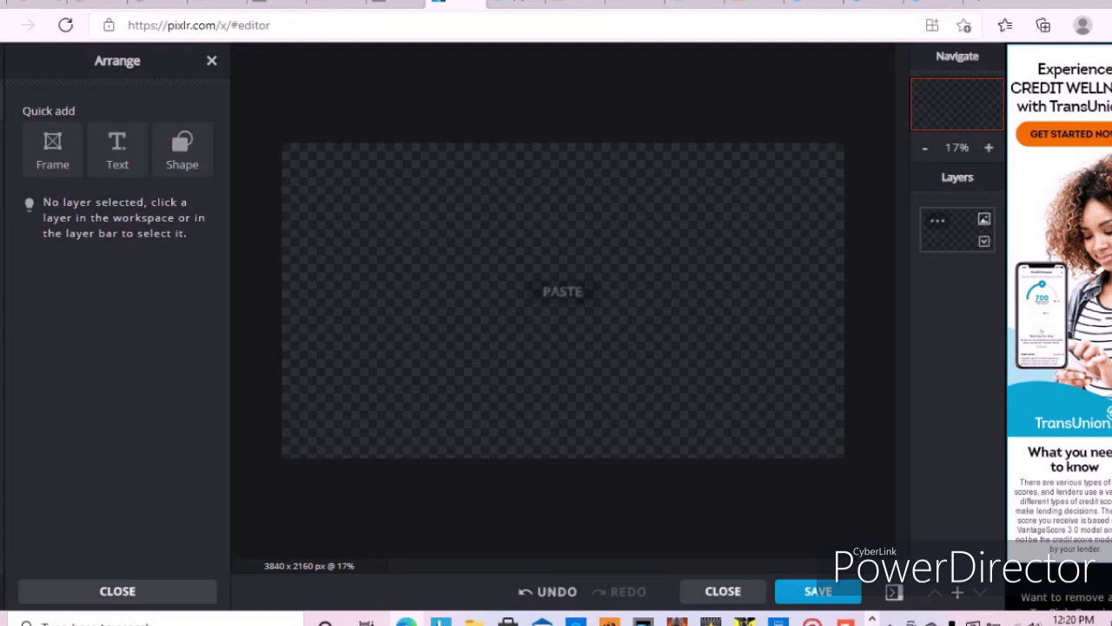
{"action": "left_click", "coordinate": [562, 292]}
{"action": "scroll", "coordinate": [565, 300], "scroll_direction": "down", "scroll_amount": 1}
{"action": "left_click_drag", "start_coordinate": [567, 309], "coordinate": [803, 213]}
{"action": "left_click", "coordinate": [809, 464]}
{"action": "left_click", "coordinate": [805, 440]}
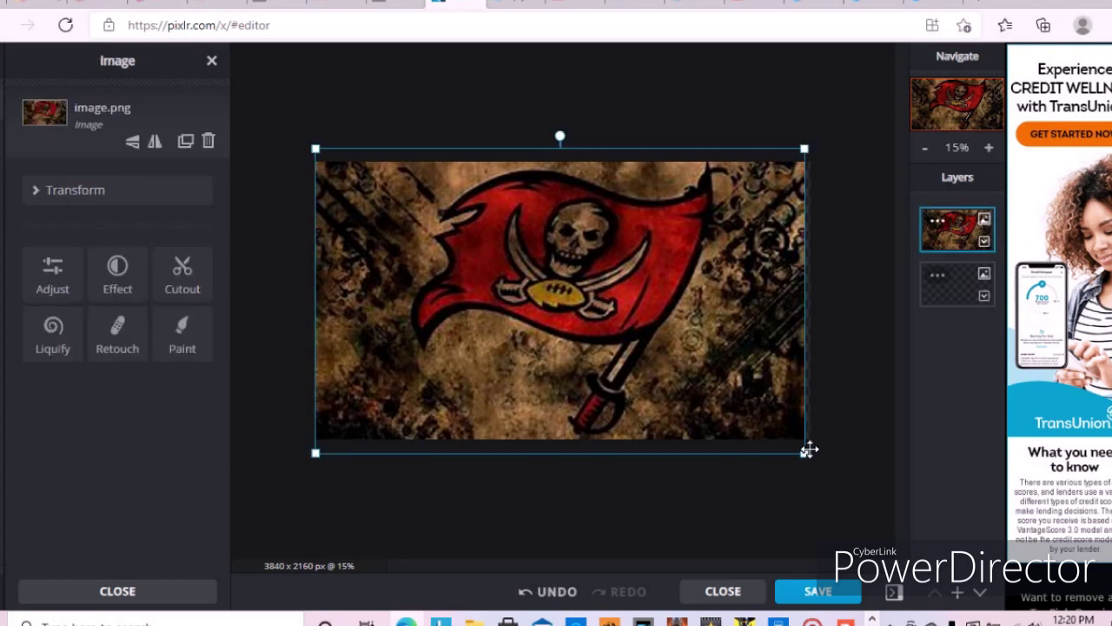
{"action": "left_click_drag", "start_coordinate": [807, 458], "coordinate": [813, 461]}
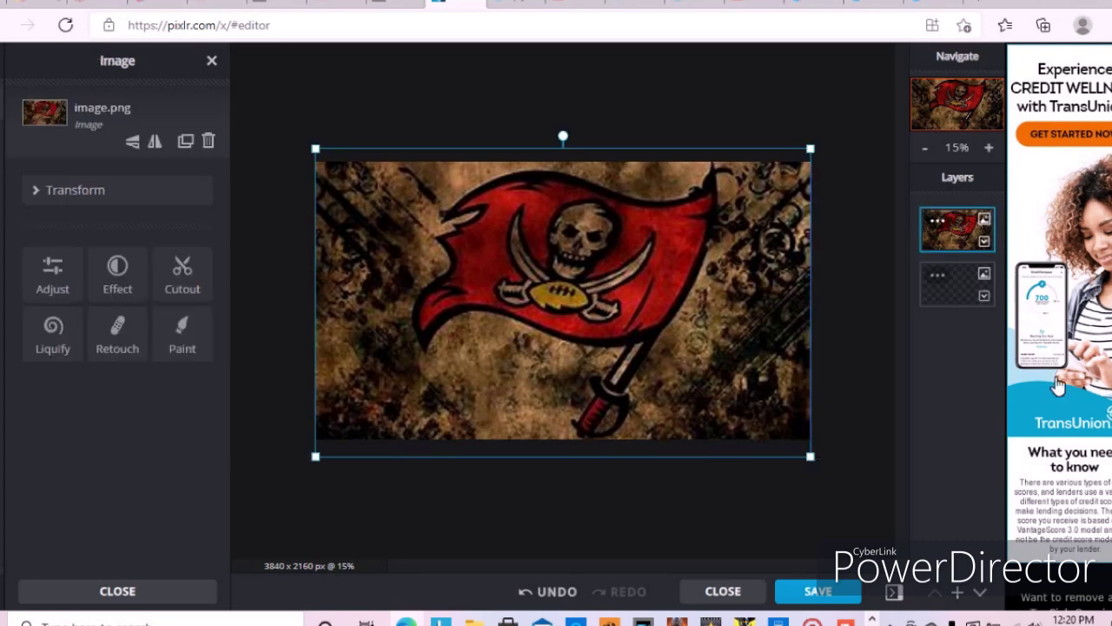
{"action": "left_click", "coordinate": [303, 241]}
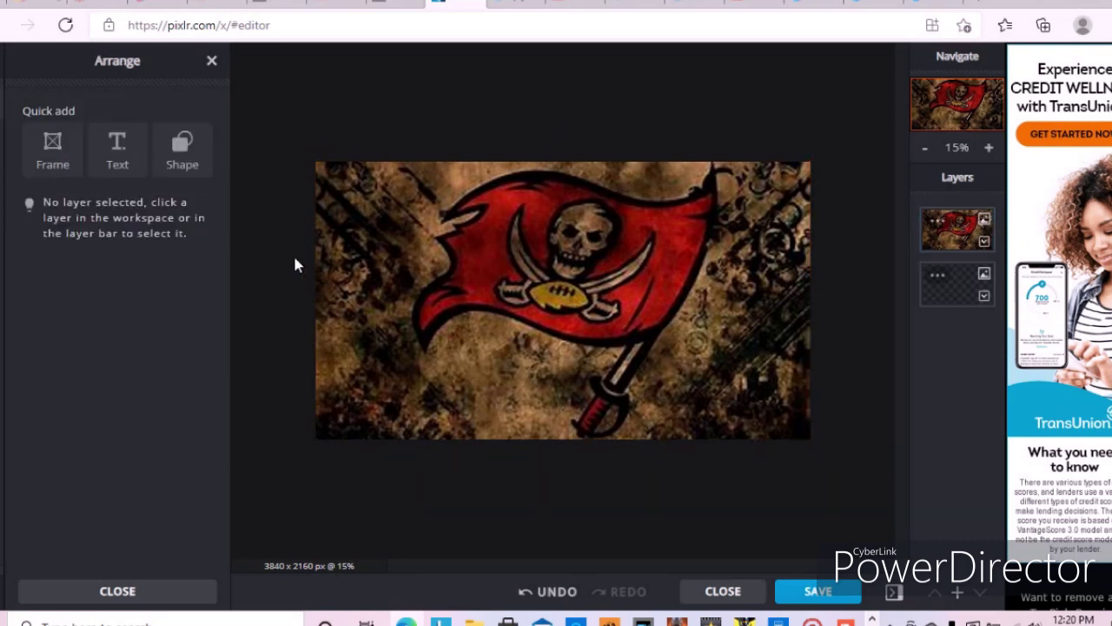
{"action": "scroll", "coordinate": [373, 425], "scroll_direction": "up", "scroll_amount": 2}
{"action": "scroll", "coordinate": [376, 441], "scroll_direction": "down", "scroll_amount": 1}
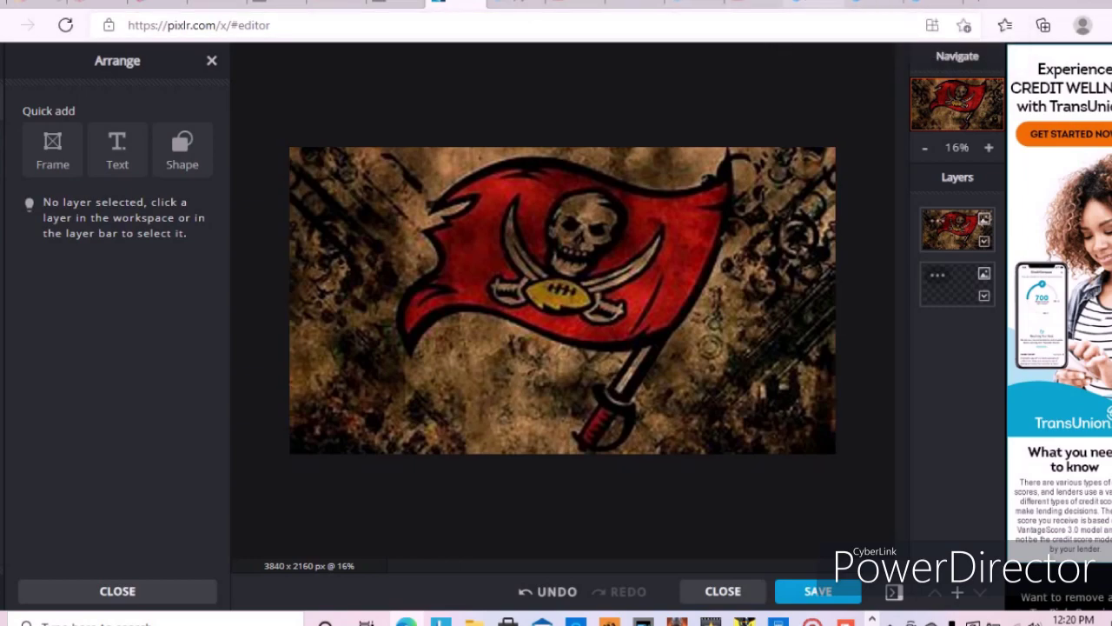
{"action": "left_click", "coordinate": [813, 3]}
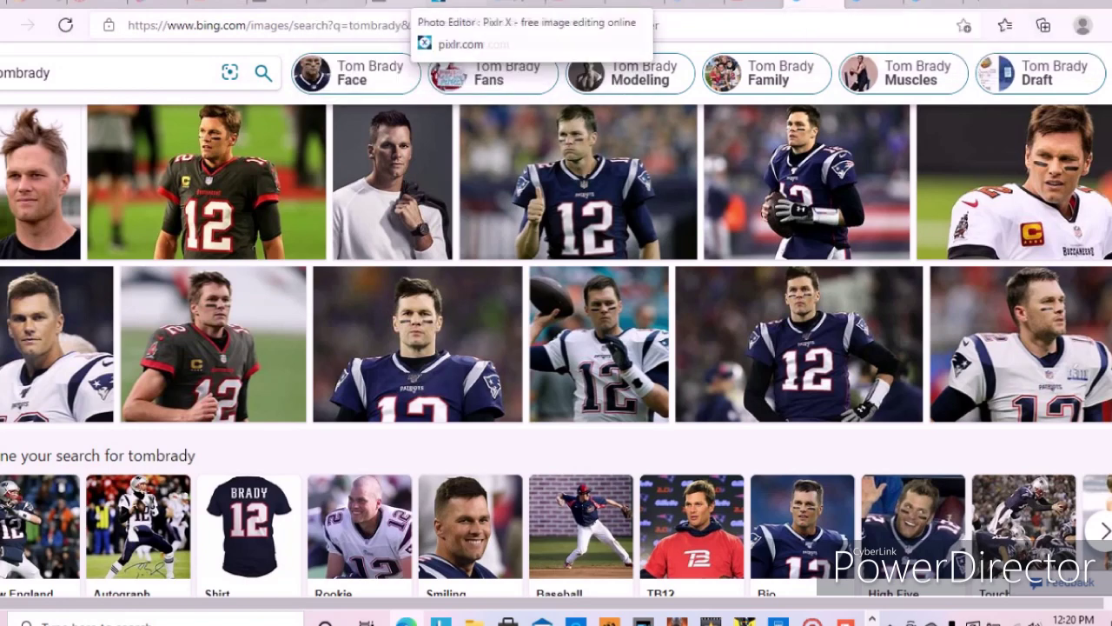
{"action": "left_click", "coordinate": [452, 4]}
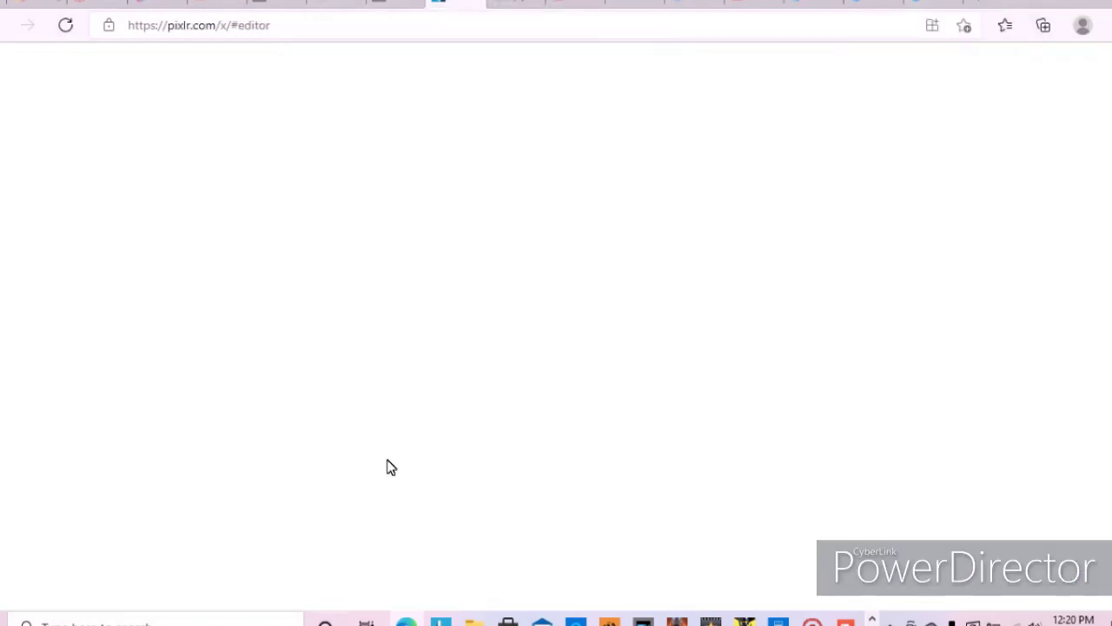
- Add a text layer over the flag image and rotate it so that it reads vertically upward
{"action": "key", "text": "t"}
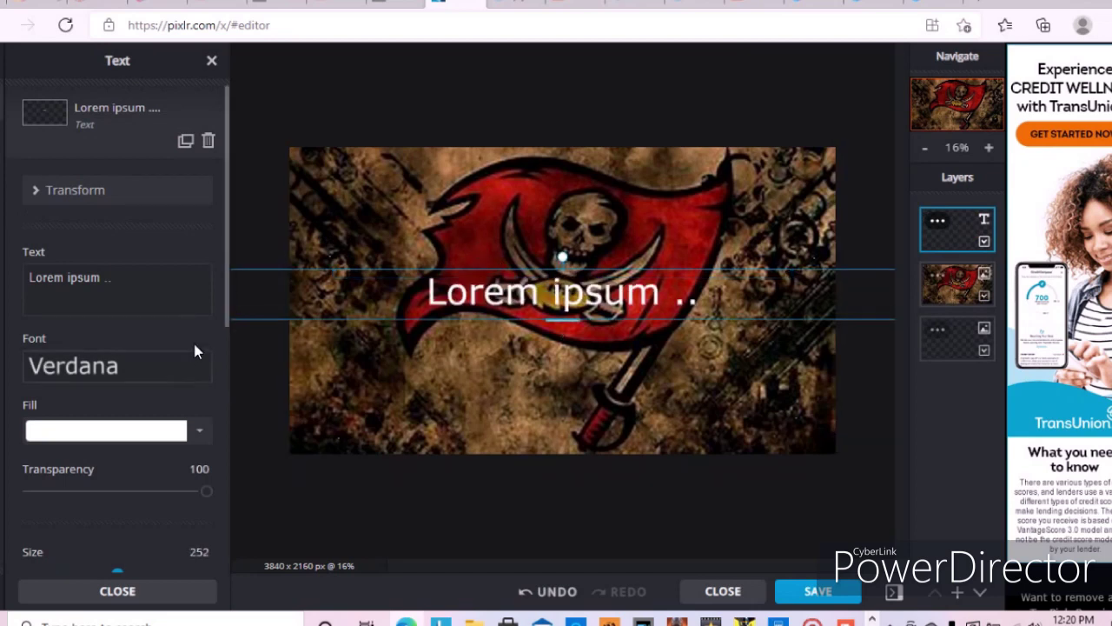
{"action": "left_click_drag", "start_coordinate": [566, 258], "coordinate": [484, 318]}
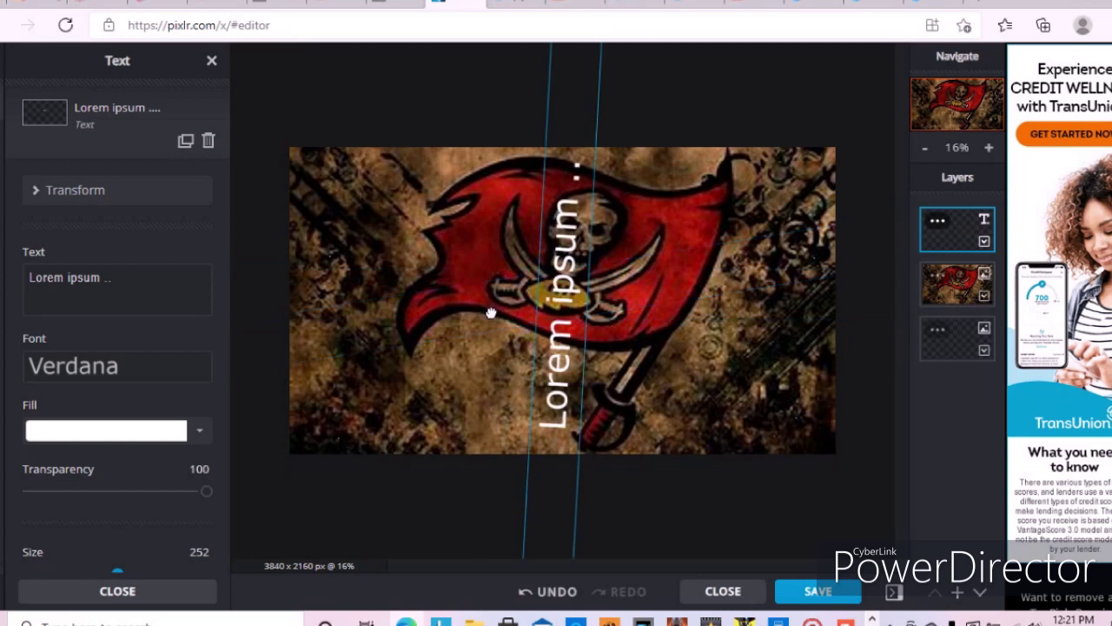
- Replace the placeholder wording of the text layer with "The Goat"
{"action": "left_click_drag", "start_coordinate": [136, 289], "coordinate": [4, 327]}
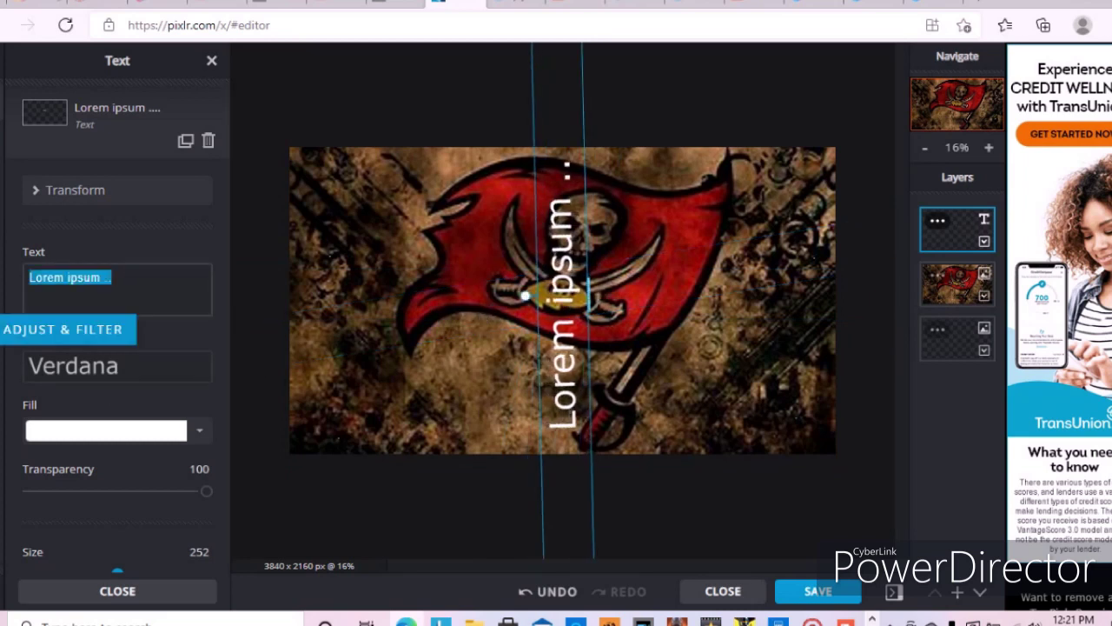
{"action": "key", "text": "BackSpace"}
{"action": "type", "text": "Thw"}
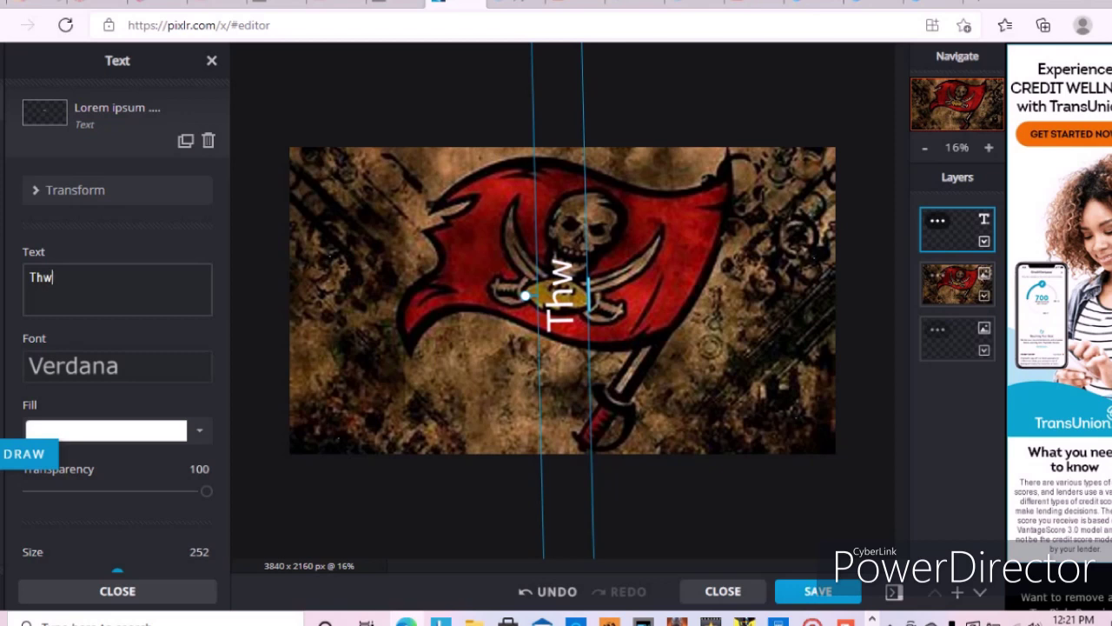
{"action": "key", "text": "BackSpace"}
{"action": "type", "text": "e "}
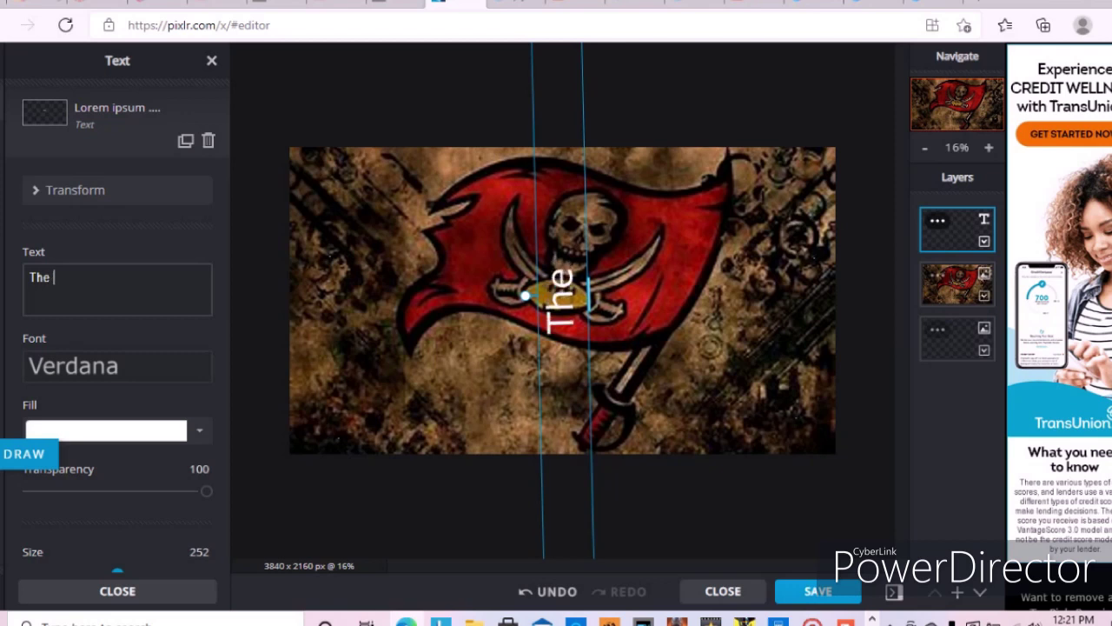
{"action": "type", "text": "GoT"}
{"action": "key", "text": "BackSpace"}
{"action": "type", "text": "at"}
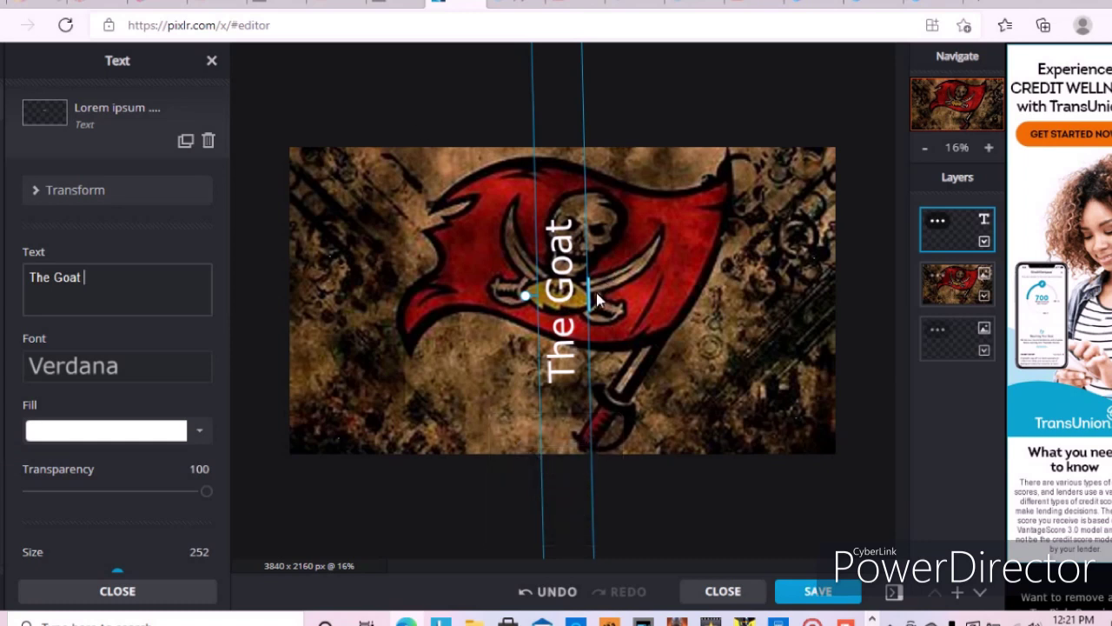
- Enlarge the vertical text to size 325 and move it over the middle of the flag
{"action": "left_click_drag", "start_coordinate": [591, 304], "coordinate": [641, 310]}
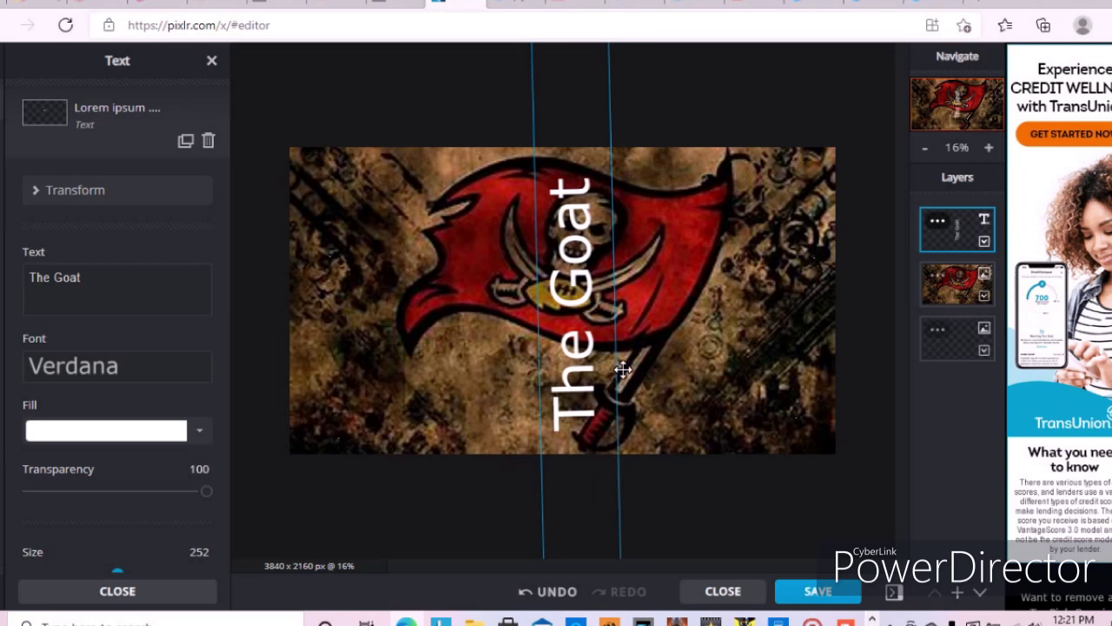
{"action": "left_click_drag", "start_coordinate": [622, 383], "coordinate": [521, 367]}
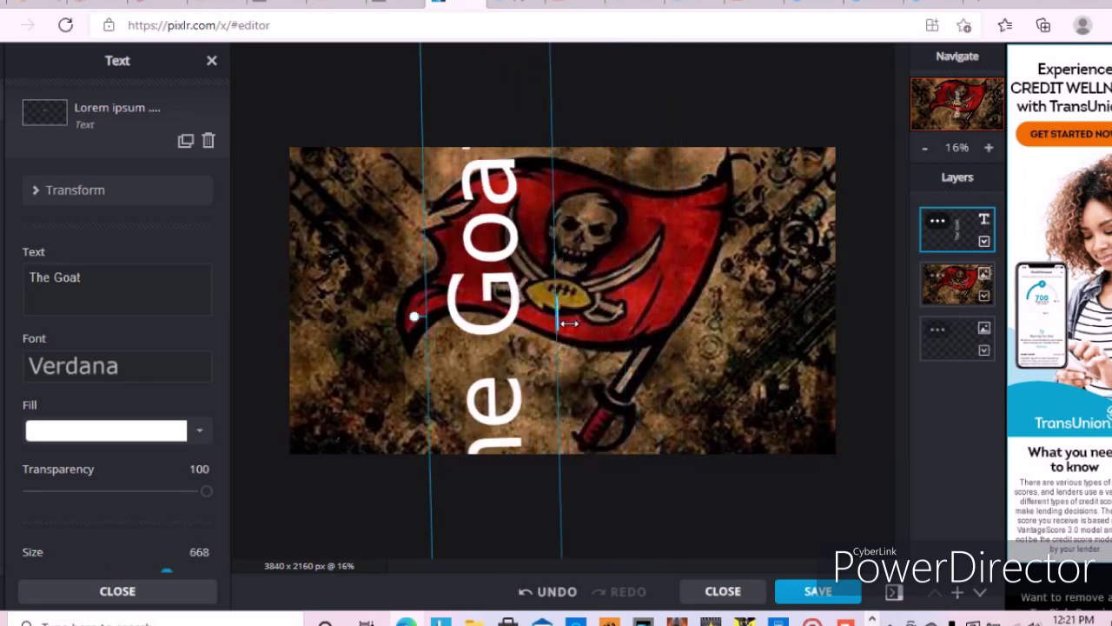
{"action": "left_click_drag", "start_coordinate": [554, 322], "coordinate": [502, 319]}
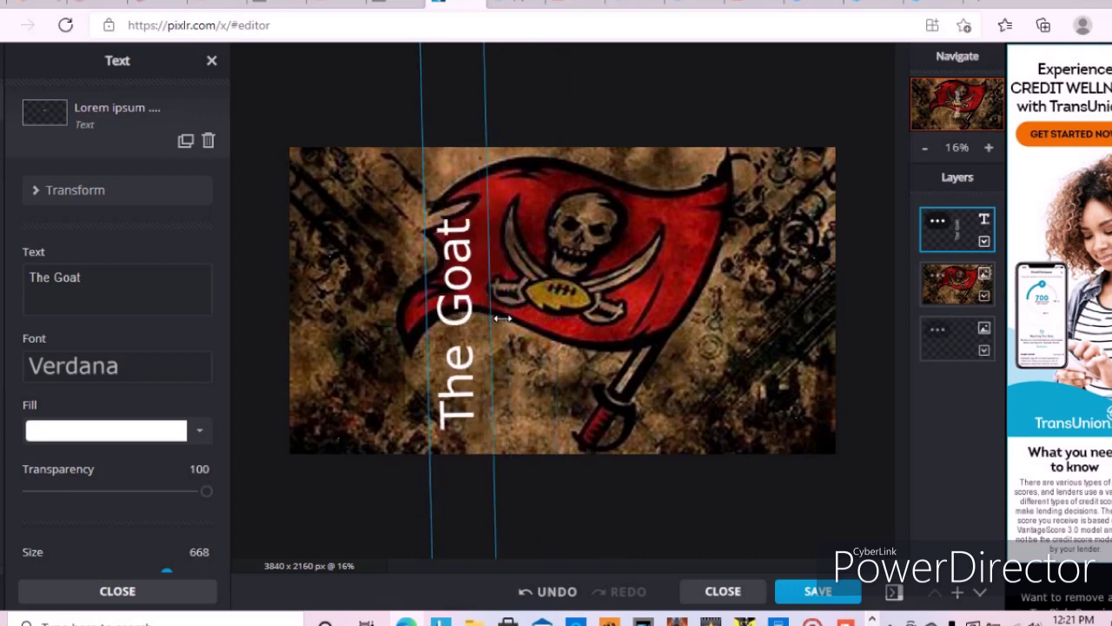
{"action": "left_click_drag", "start_coordinate": [422, 318], "coordinate": [326, 322]}
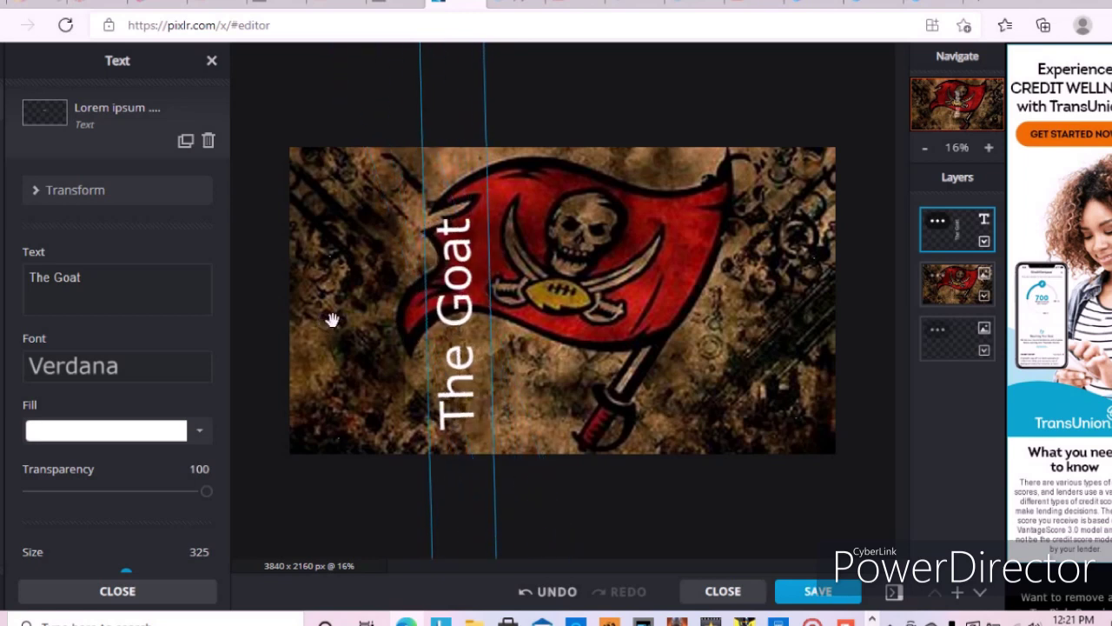
{"action": "left_click_drag", "start_coordinate": [455, 261], "coordinate": [544, 275]}
- Try the Great Again and Gingerly fonts on the vertical text, and apply the Heypatricks font to it
{"action": "left_click", "coordinate": [104, 385]}
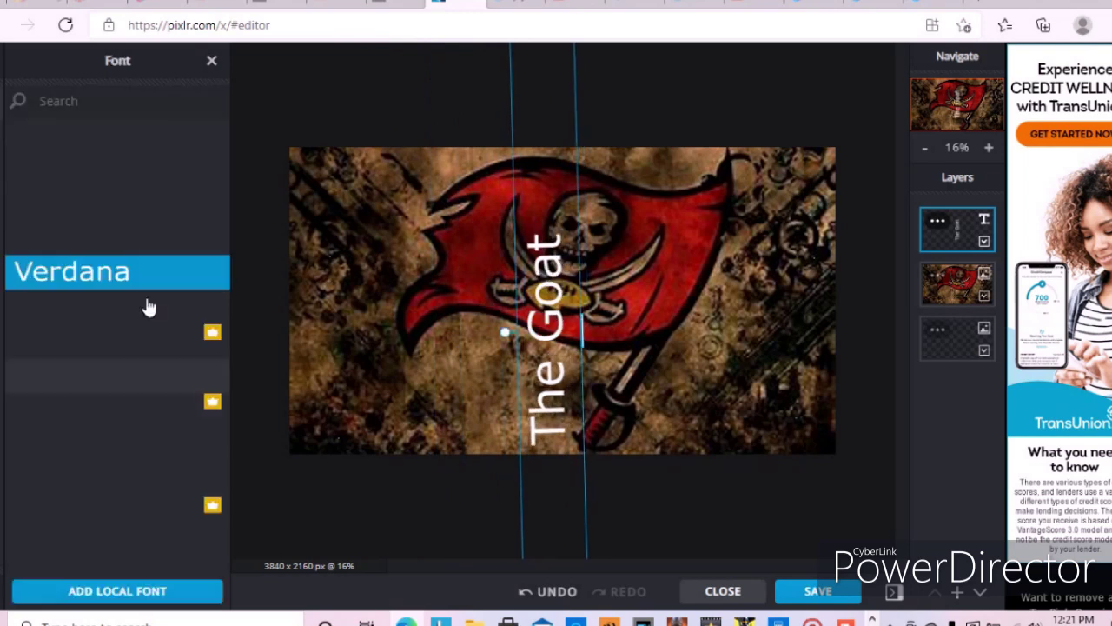
{"action": "scroll", "coordinate": [95, 322], "scroll_direction": "down", "scroll_amount": 5}
{"action": "scroll", "coordinate": [96, 323], "scroll_direction": "down", "scroll_amount": 15}
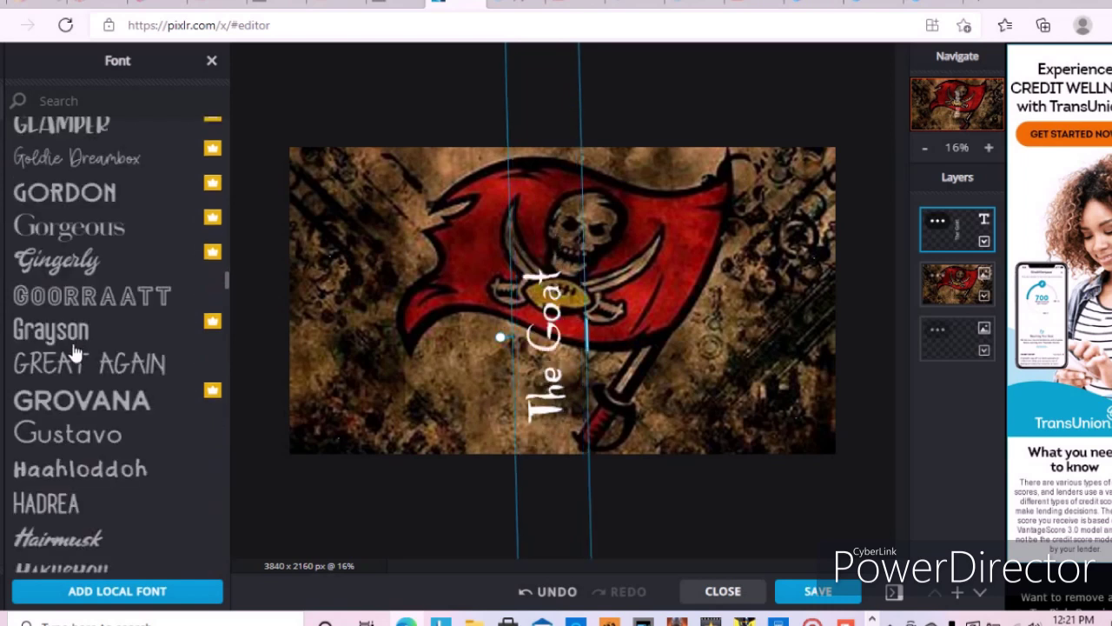
{"action": "left_click", "coordinate": [82, 363]}
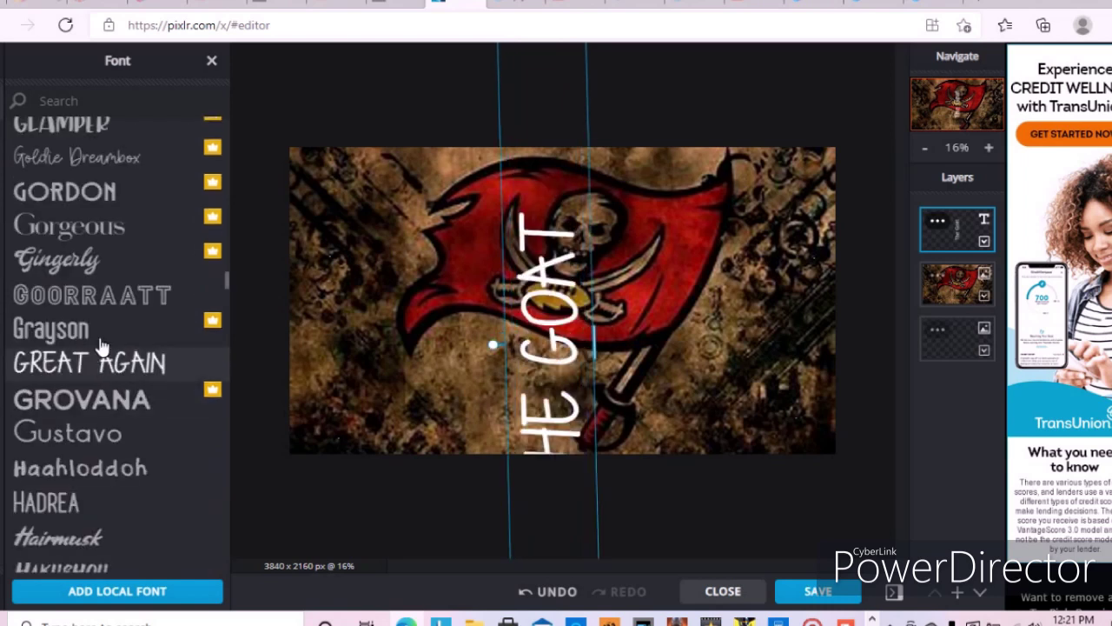
{"action": "left_click", "coordinate": [56, 260]}
{"action": "scroll", "coordinate": [52, 296], "scroll_direction": "down", "scroll_amount": 5}
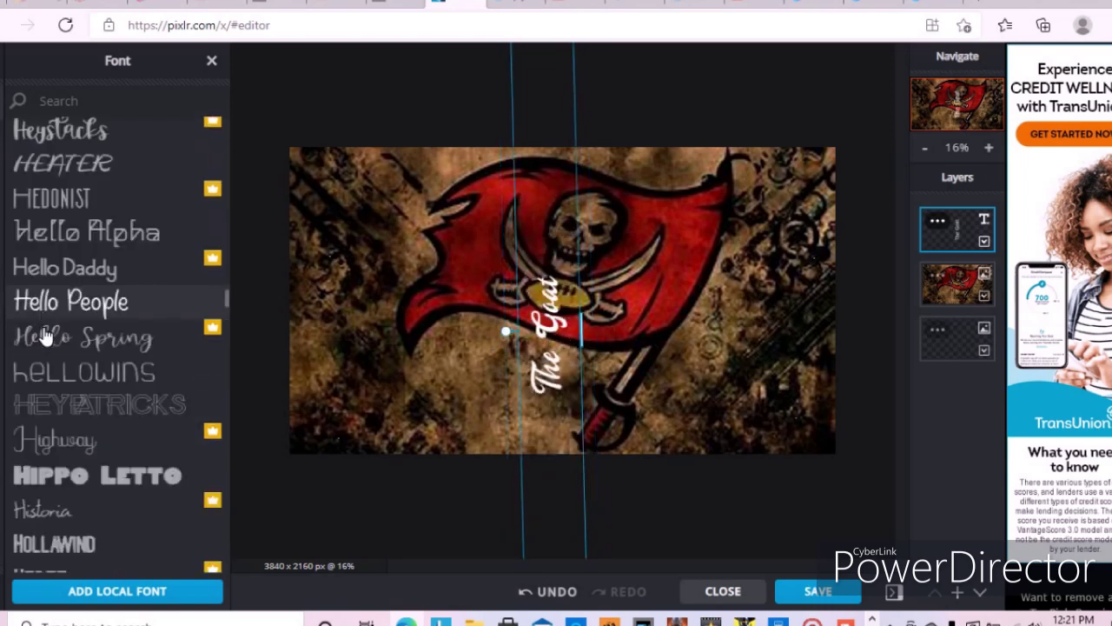
{"action": "left_click", "coordinate": [132, 411]}
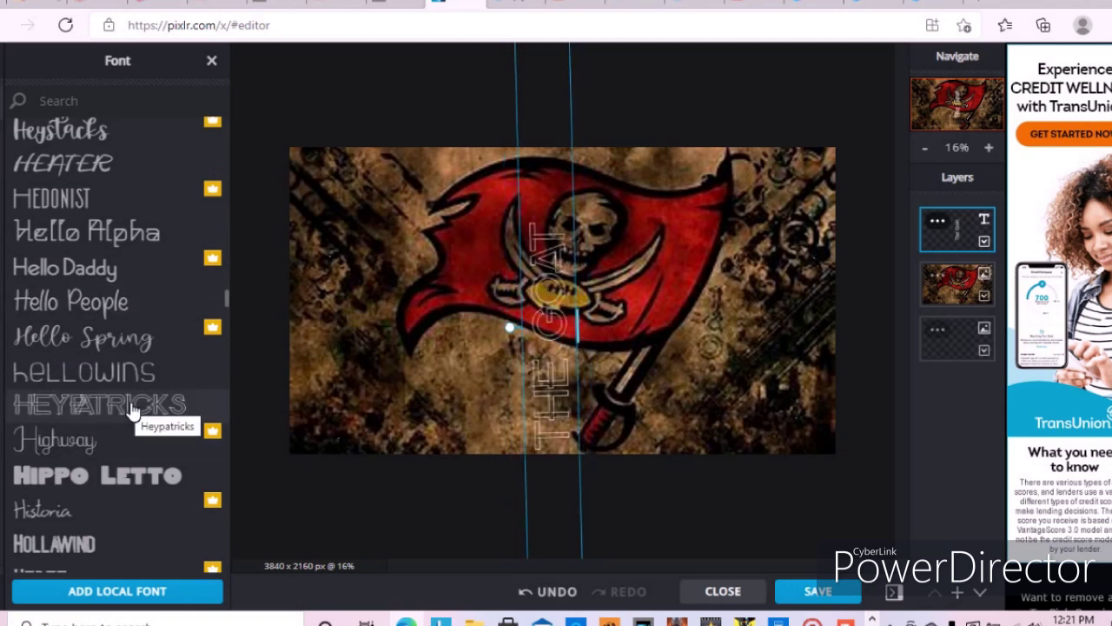
{"action": "left_click", "coordinate": [132, 411]}
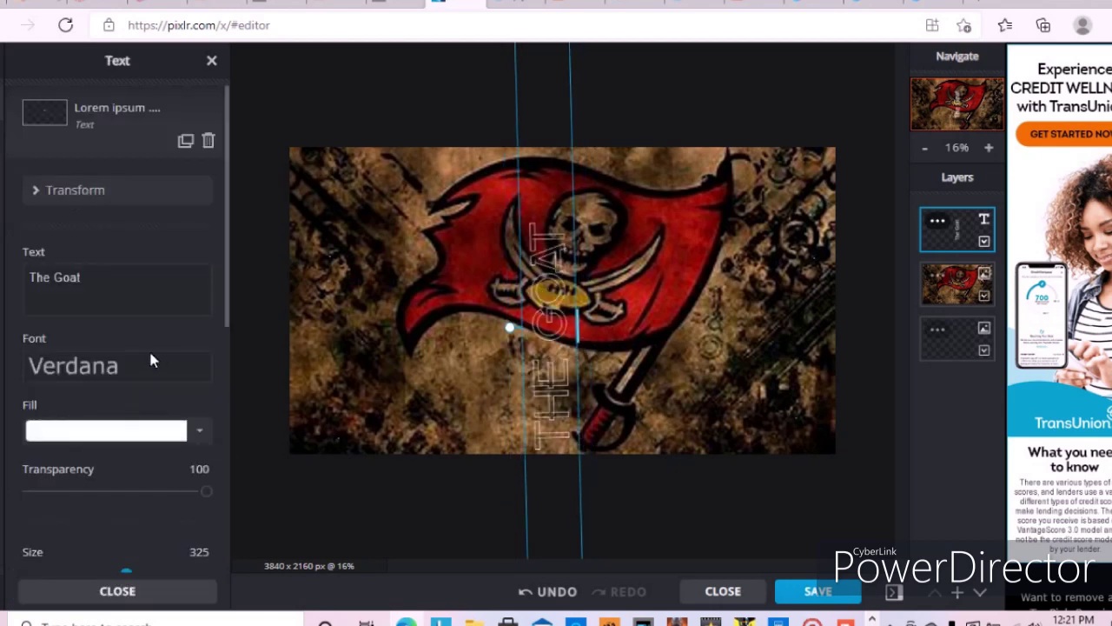
- Change the fill colour of the vertical text to purple
{"action": "left_click", "coordinate": [112, 429]}
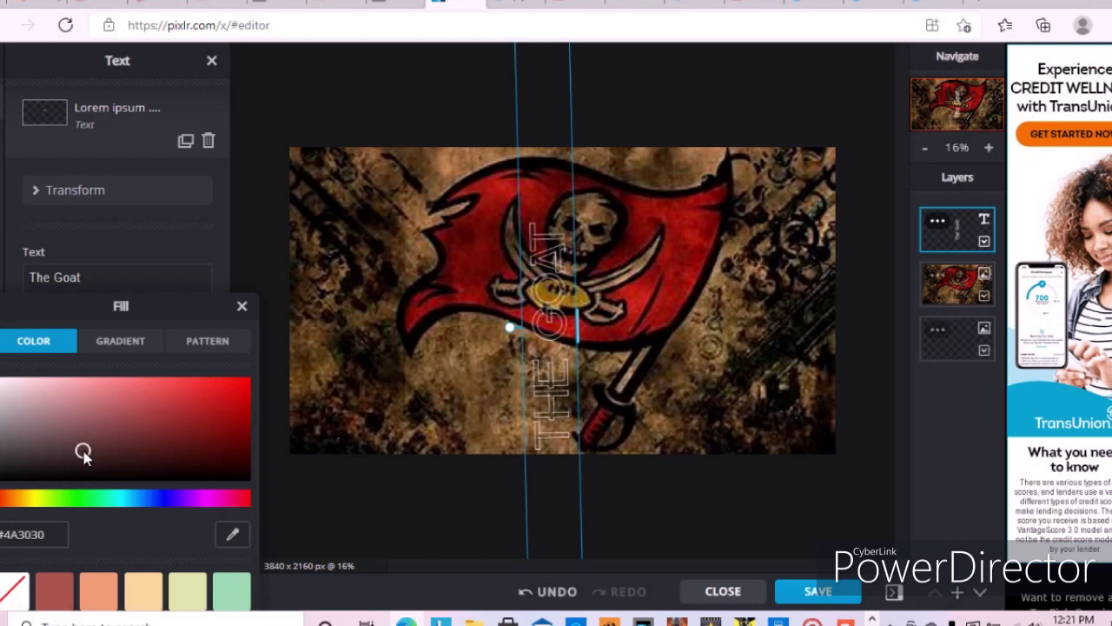
{"action": "left_click", "coordinate": [213, 385]}
{"action": "left_click", "coordinate": [100, 387]}
{"action": "left_click", "coordinate": [167, 499]}
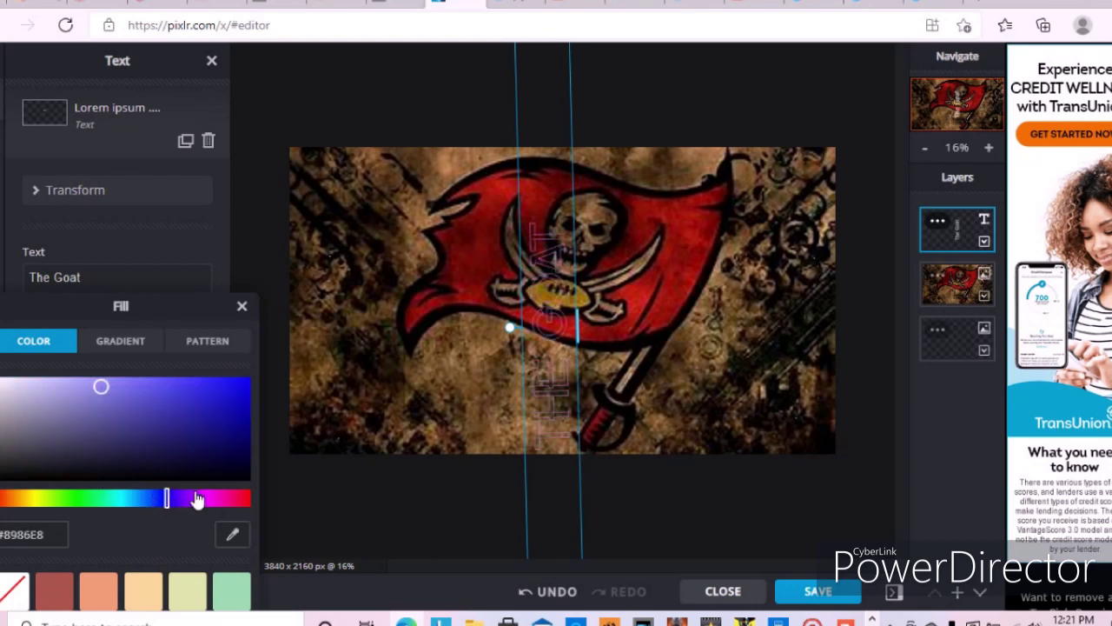
{"action": "left_click", "coordinate": [195, 499]}
{"action": "left_click_drag", "start_coordinate": [109, 395], "coordinate": [311, 371]}
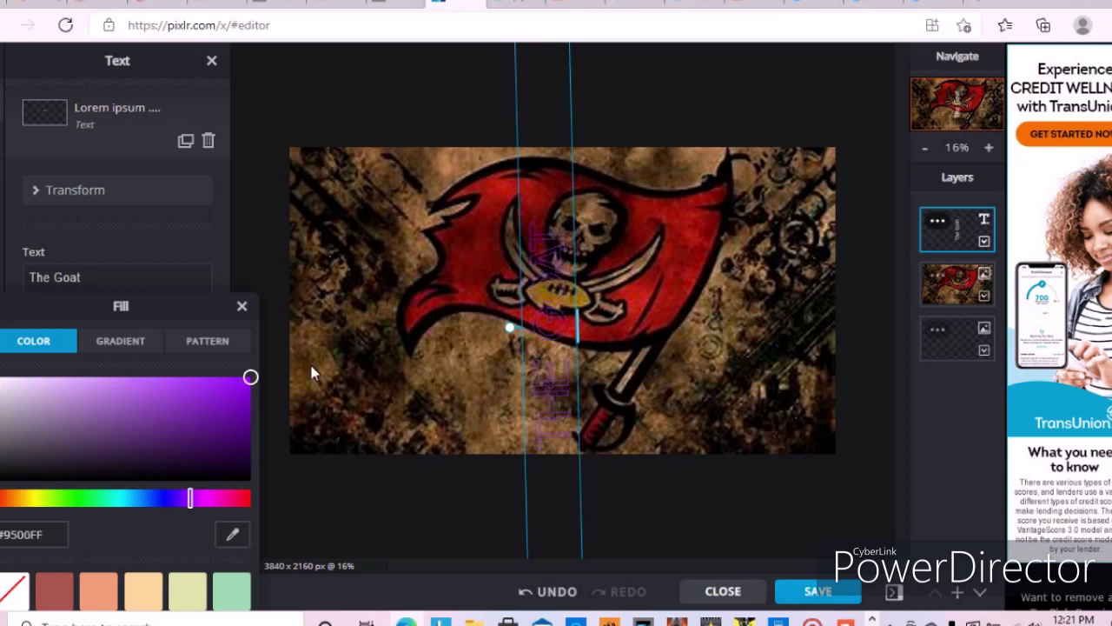
{"action": "left_click", "coordinate": [231, 393]}
{"action": "left_click", "coordinate": [243, 306]}
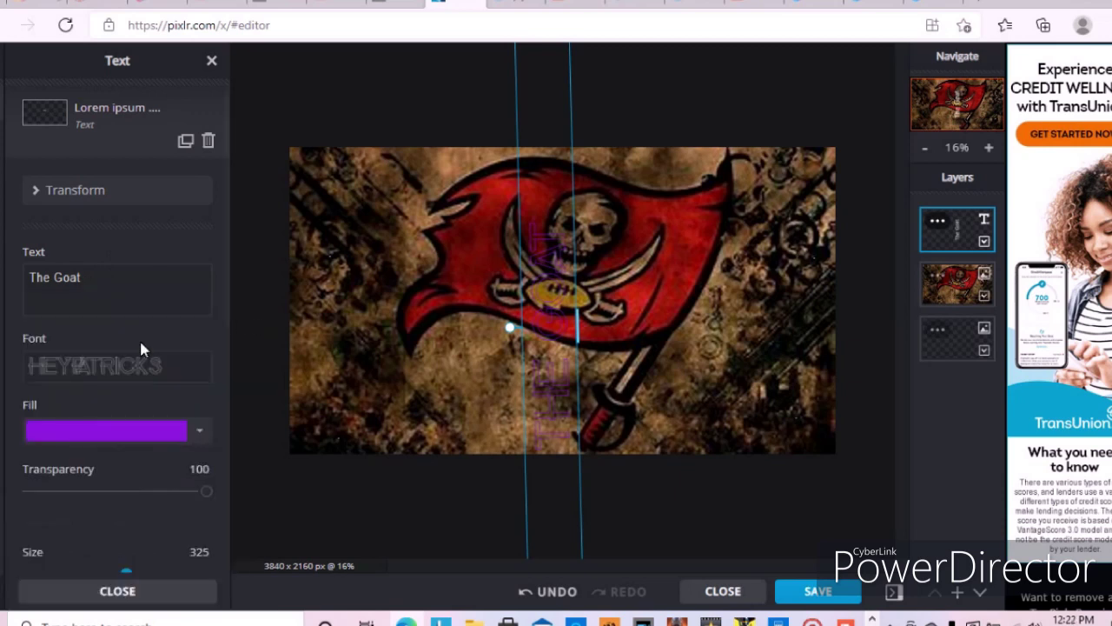
- Try the Irish Golds, Otakaku and Pandoura fonts on the vertical text
{"action": "left_click", "coordinate": [130, 362]}
{"action": "scroll", "coordinate": [109, 421], "scroll_direction": "down", "scroll_amount": 3}
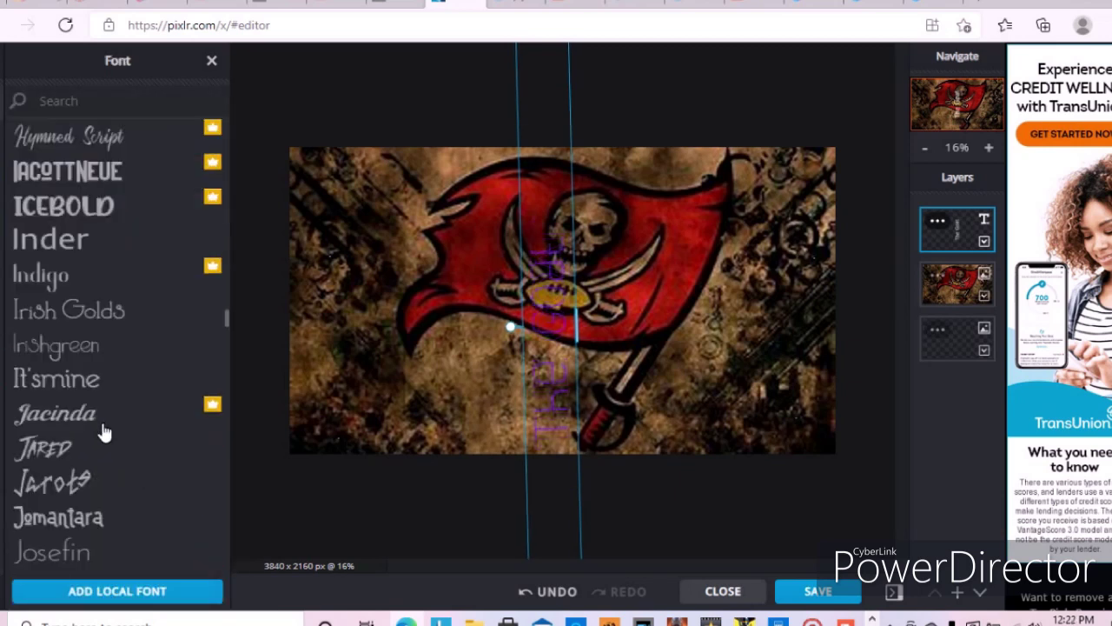
{"action": "left_click", "coordinate": [68, 310]}
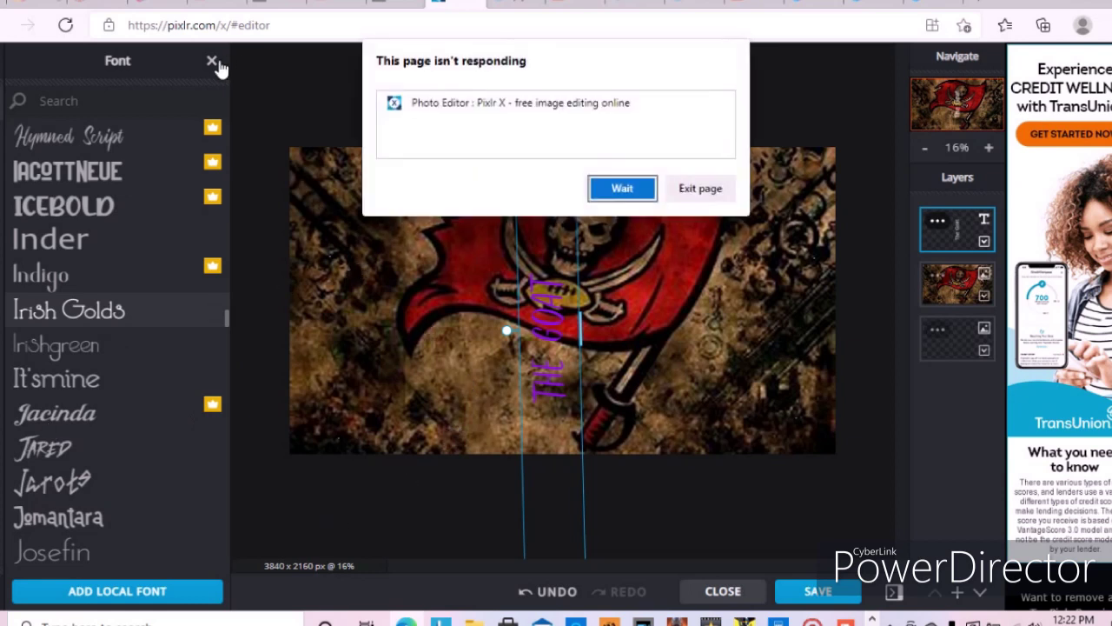
{"action": "left_click", "coordinate": [633, 187]}
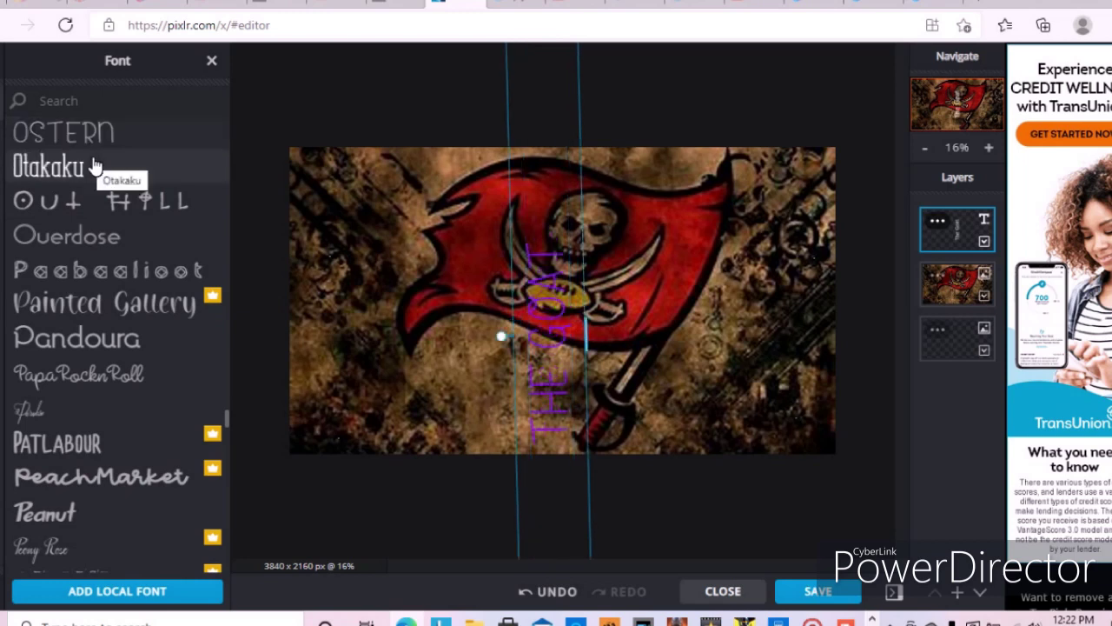
{"action": "left_click", "coordinate": [92, 166]}
{"action": "left_click", "coordinate": [122, 340]}
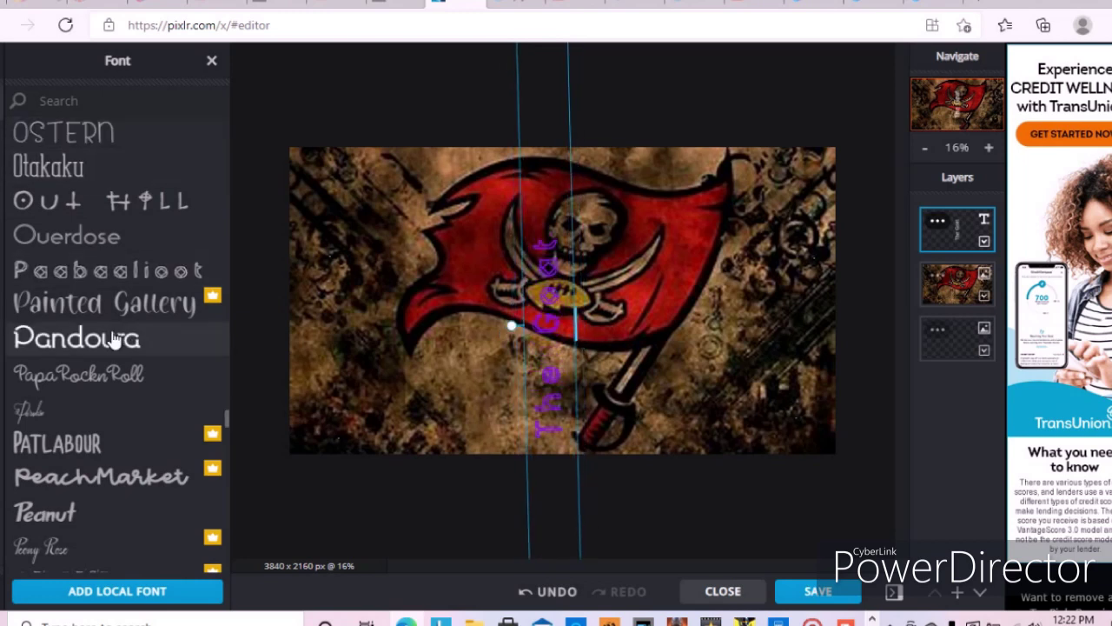
- Apply the Plunge font to the vertical text
{"action": "scroll", "coordinate": [106, 400], "scroll_direction": "down", "scroll_amount": 3}
{"action": "scroll", "coordinate": [107, 400], "scroll_direction": "down", "scroll_amount": 6}
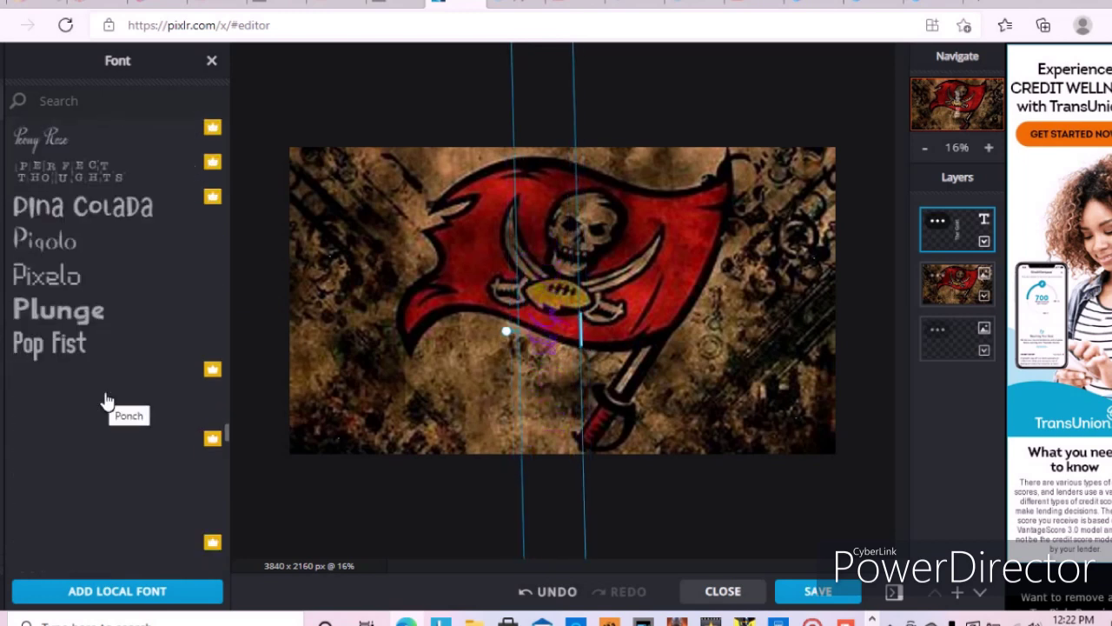
{"action": "left_click", "coordinate": [103, 407]}
{"action": "left_click", "coordinate": [93, 320]}
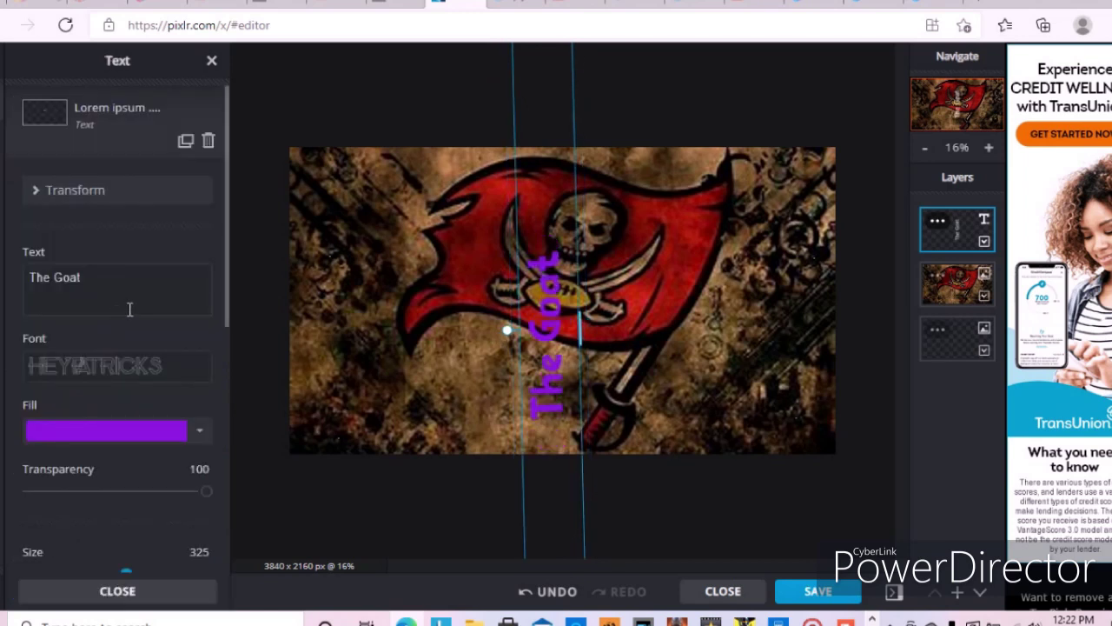
- Set the fill colour of the vertical text to red, #DD1111
{"action": "left_click", "coordinate": [181, 435]}
{"action": "left_click_drag", "start_coordinate": [241, 497], "coordinate": [289, 478]}
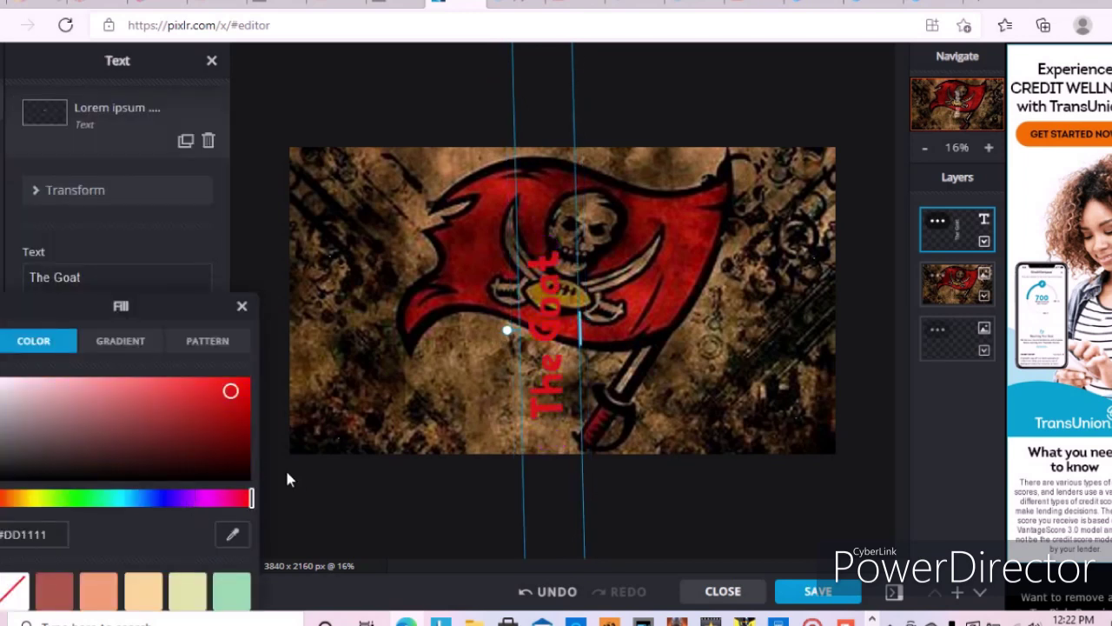
{"action": "left_click", "coordinate": [242, 306]}
- Turn on the outline of the vertical text and give it a light grey colour
{"action": "scroll", "coordinate": [59, 447], "scroll_direction": "down", "scroll_amount": 2}
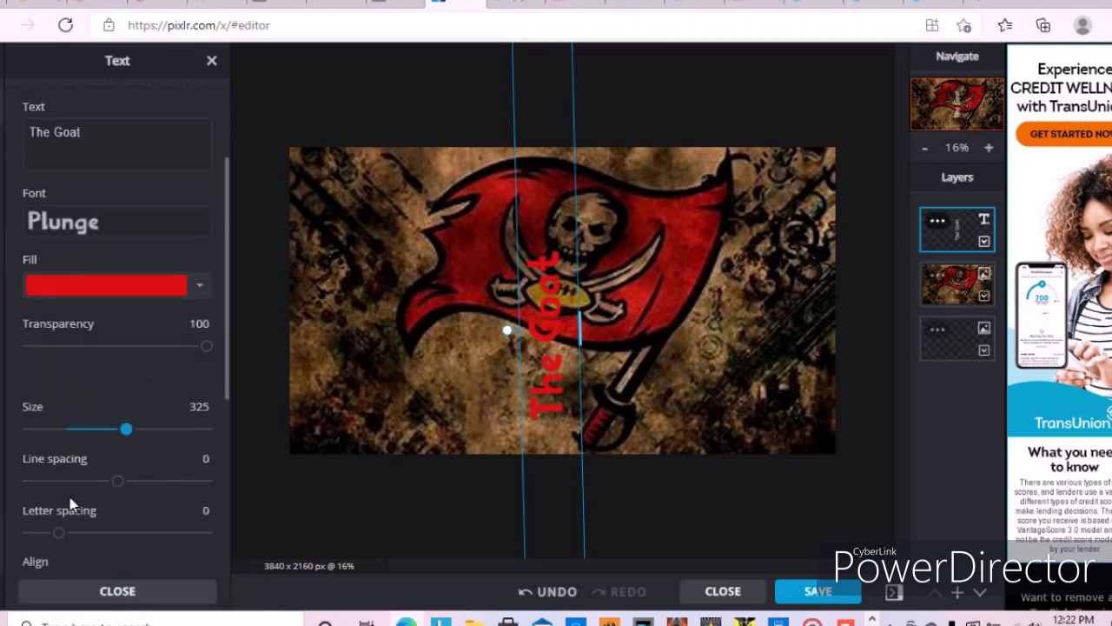
{"action": "scroll", "coordinate": [74, 500], "scroll_direction": "down", "scroll_amount": 5}
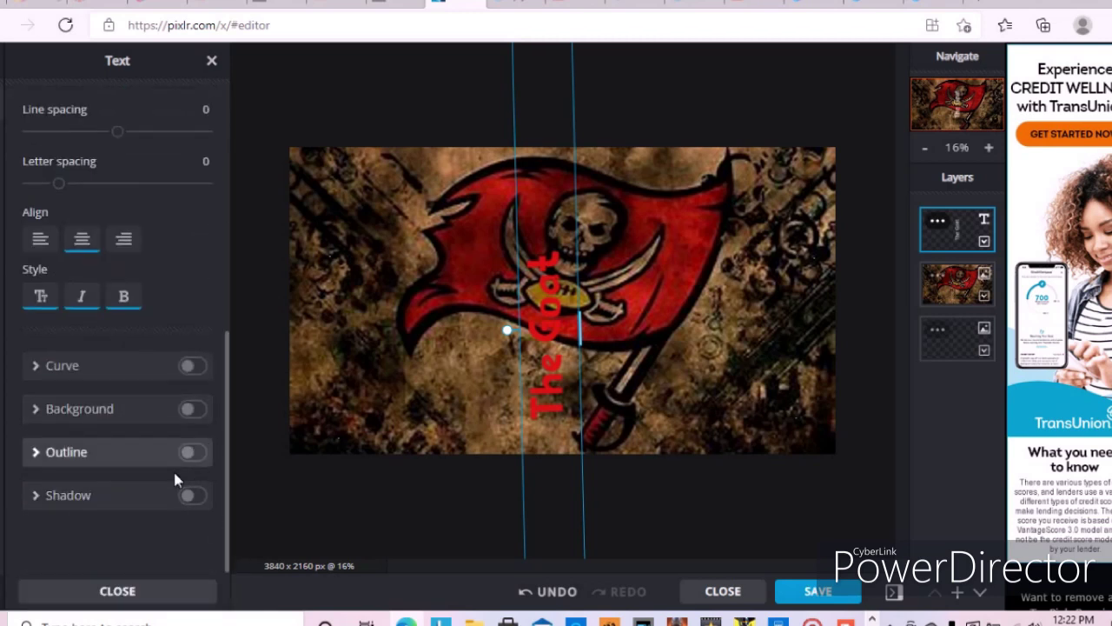
{"action": "left_click", "coordinate": [174, 465]}
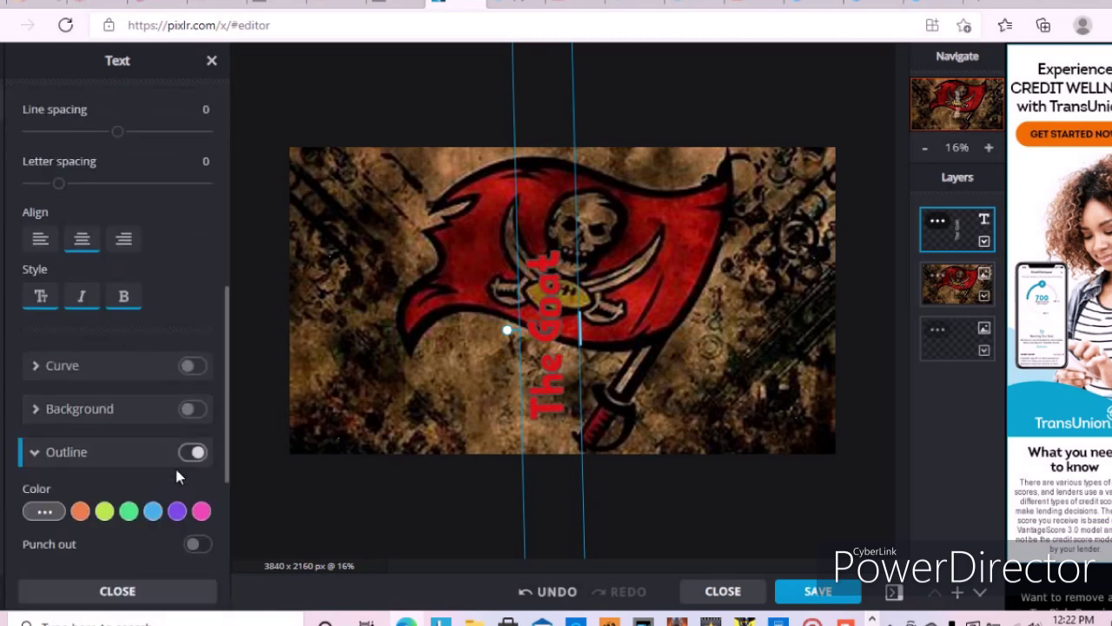
{"action": "left_click", "coordinate": [105, 511]}
{"action": "scroll", "coordinate": [167, 444], "scroll_direction": "down", "scroll_amount": 2}
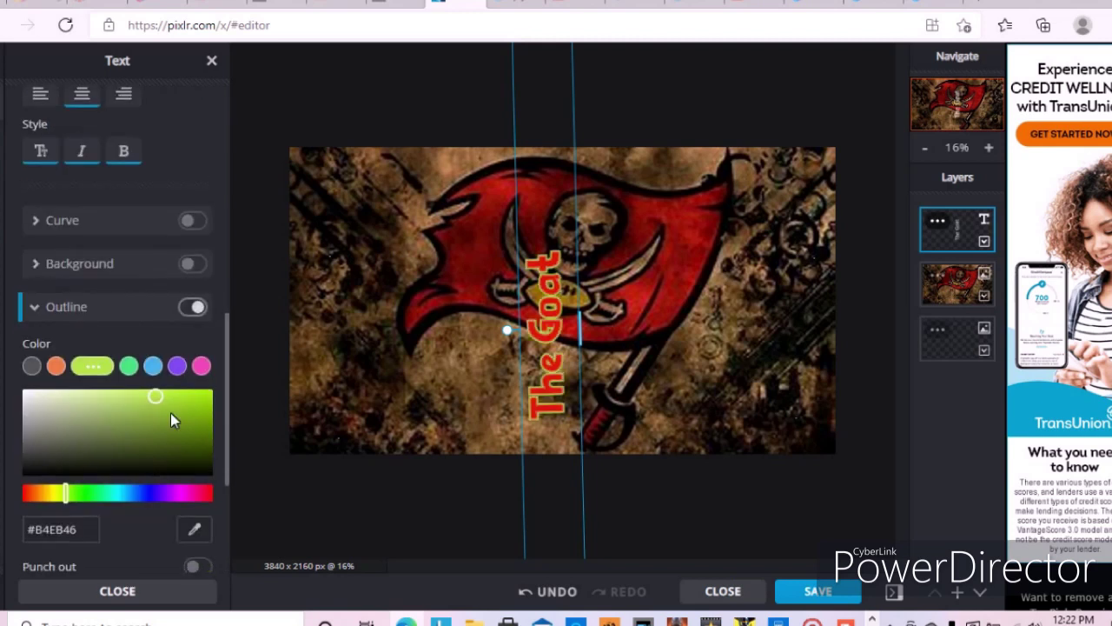
{"action": "left_click_drag", "start_coordinate": [152, 397], "coordinate": [1, 421]}
{"action": "left_click", "coordinate": [1, 420]}
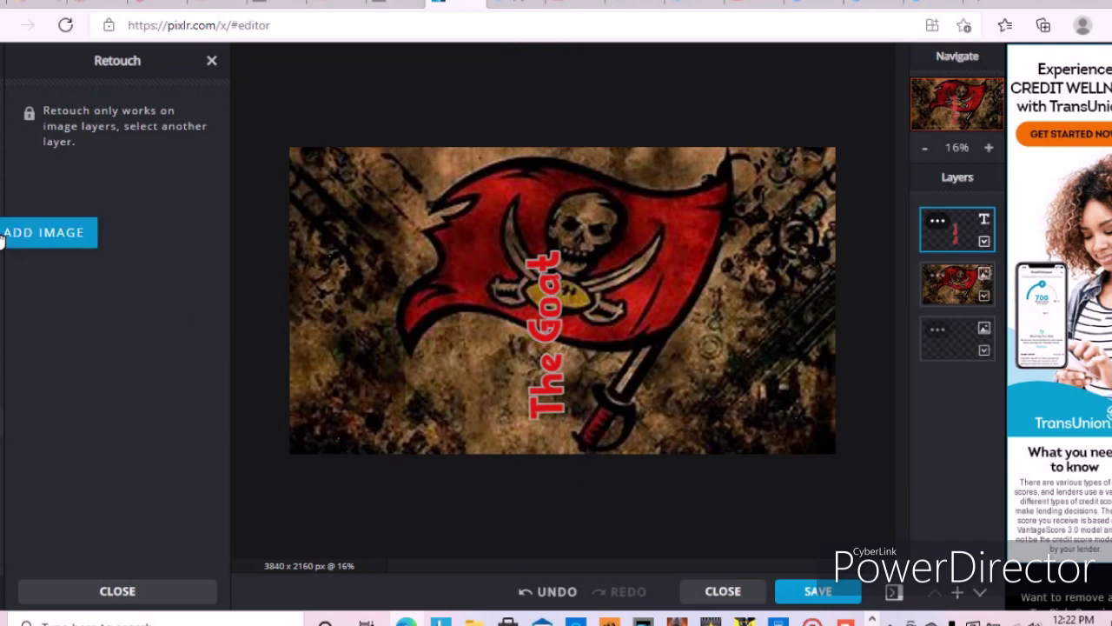
{"action": "left_click", "coordinate": [2, 233]}
- Enlarge the vertical text to about size 557 and centre it so it spans nearly the full height of the flag
{"action": "left_click_drag", "start_coordinate": [589, 325], "coordinate": [612, 327]}
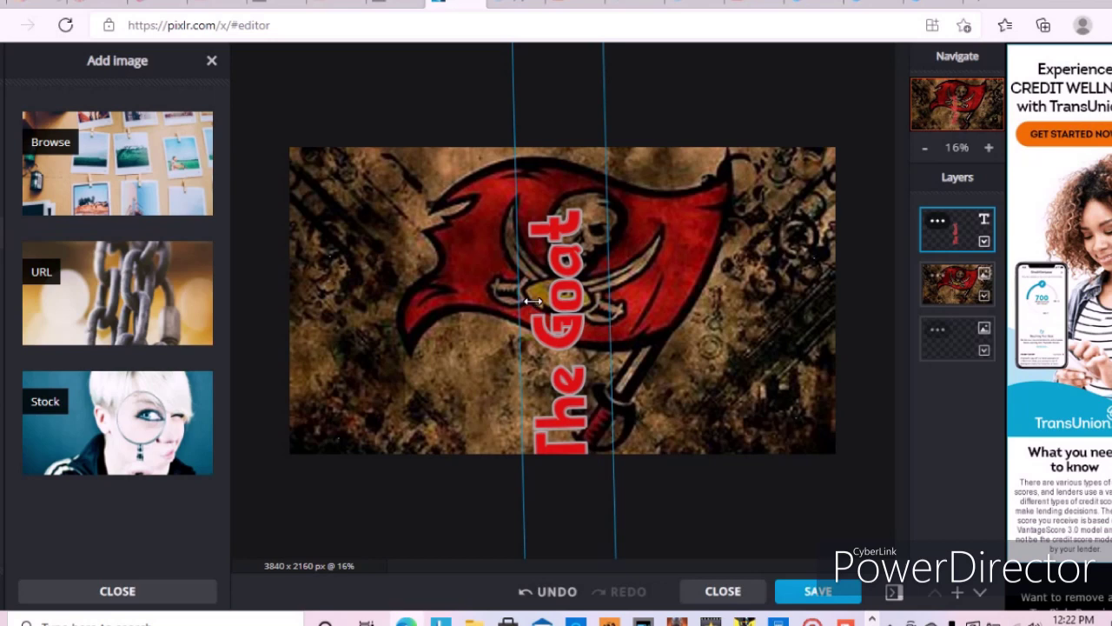
{"action": "left_click_drag", "start_coordinate": [510, 329], "coordinate": [538, 314]}
{"action": "left_click", "coordinate": [589, 313]}
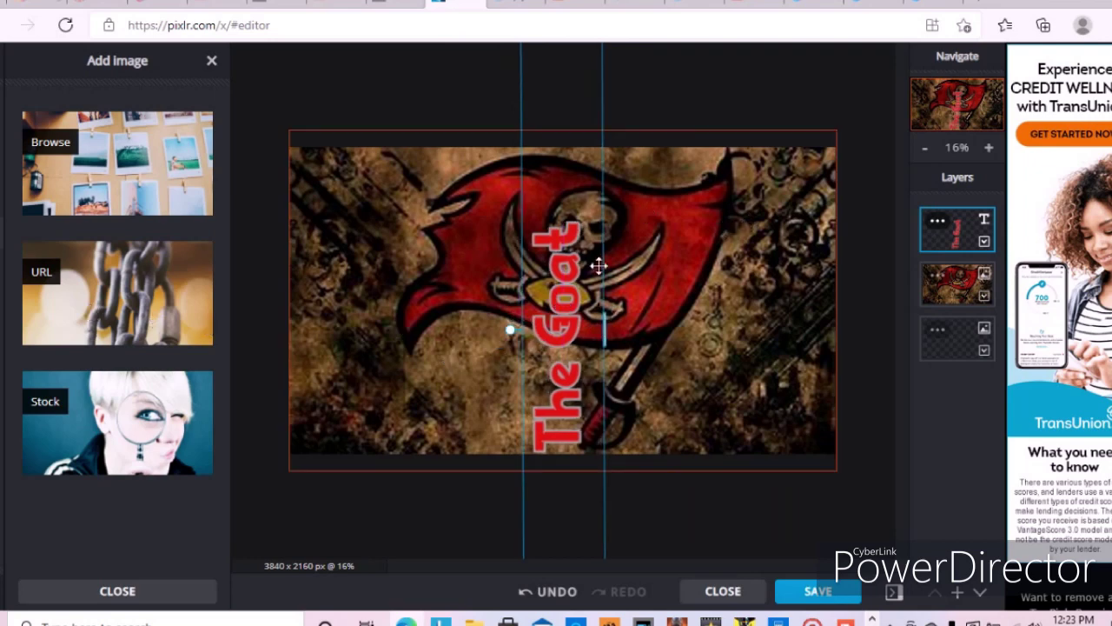
{"action": "double_click", "coordinate": [593, 328]}
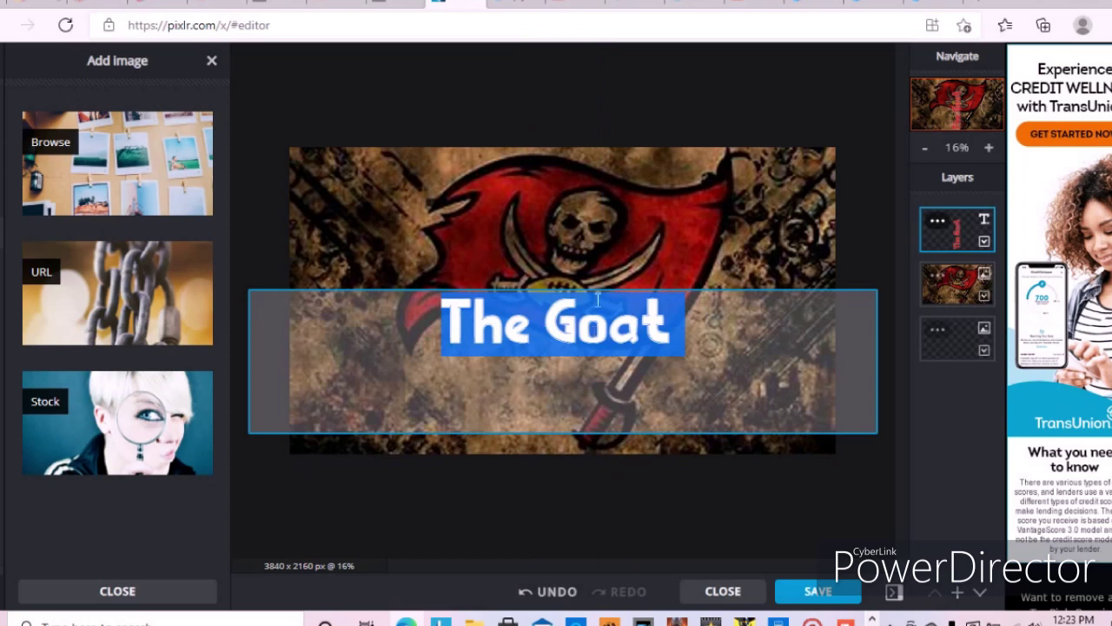
{"action": "left_click", "coordinate": [571, 172]}
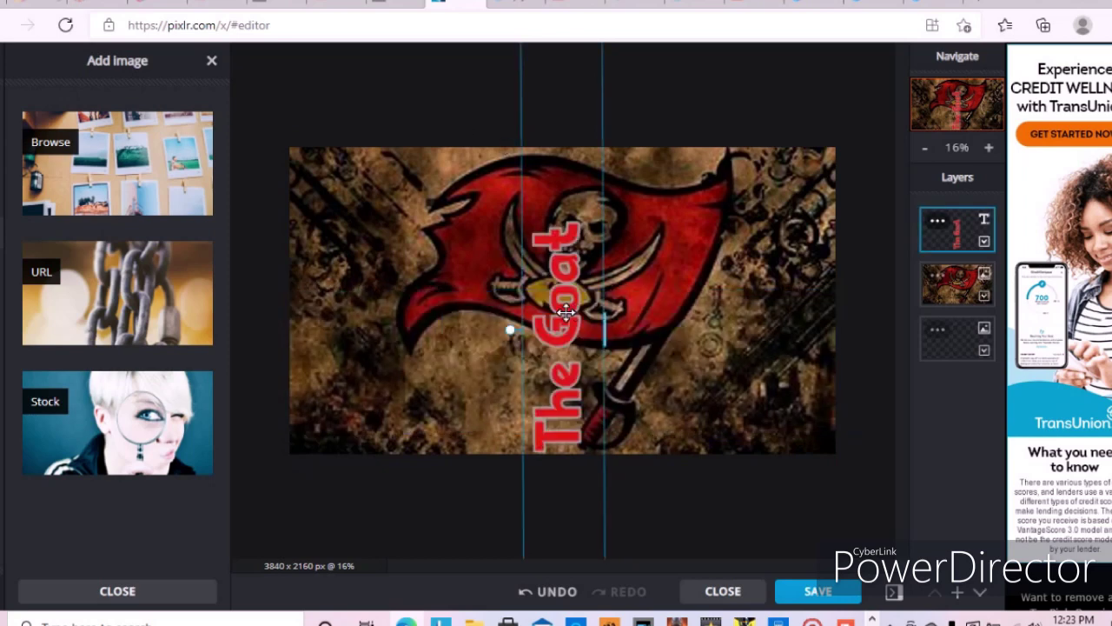
{"action": "left_click_drag", "start_coordinate": [606, 329], "coordinate": [637, 326]}
{"action": "left_click_drag", "start_coordinate": [525, 261], "coordinate": [507, 243]}
{"action": "left_click", "coordinate": [277, 84]}
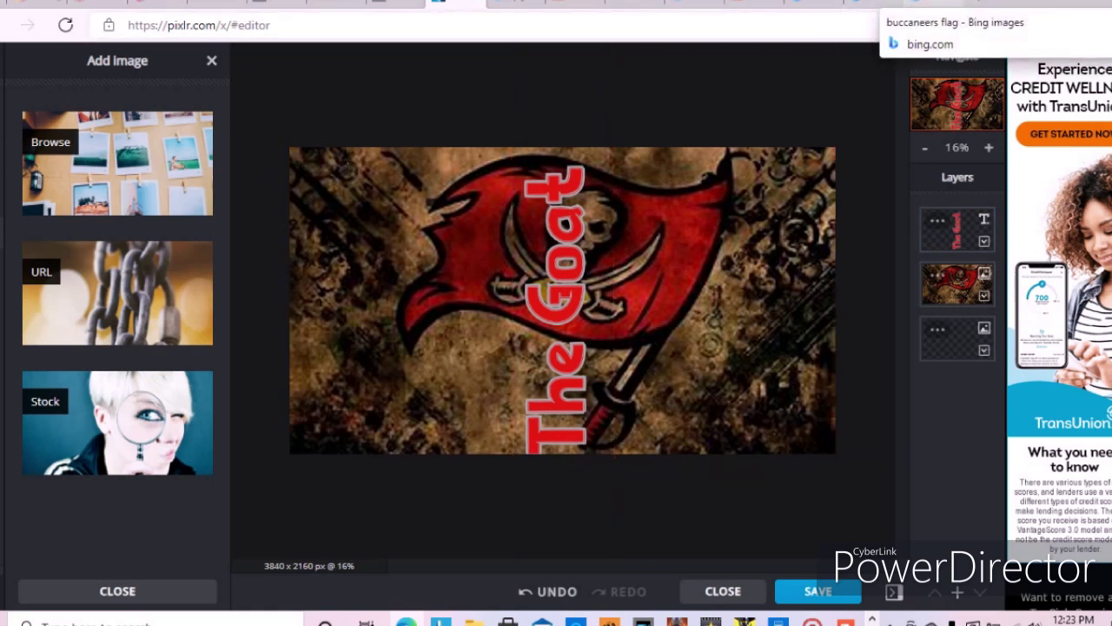
- Raise the flag image's vibrance to 100, boost its saturation strongly, cool the temperature slightly and shift the tint toward magenta
{"action": "left_click", "coordinate": [686, 251]}
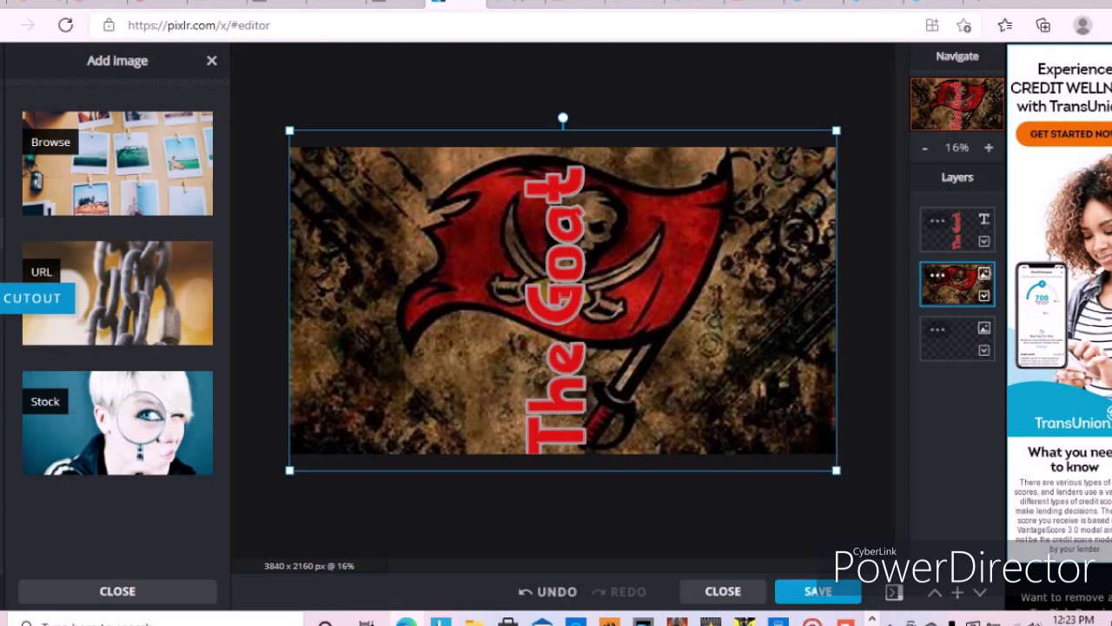
{"action": "left_click", "coordinate": [61, 330]}
{"action": "left_click_drag", "start_coordinate": [128, 231], "coordinate": [210, 224]}
{"action": "left_click_drag", "start_coordinate": [119, 278], "coordinate": [209, 278]}
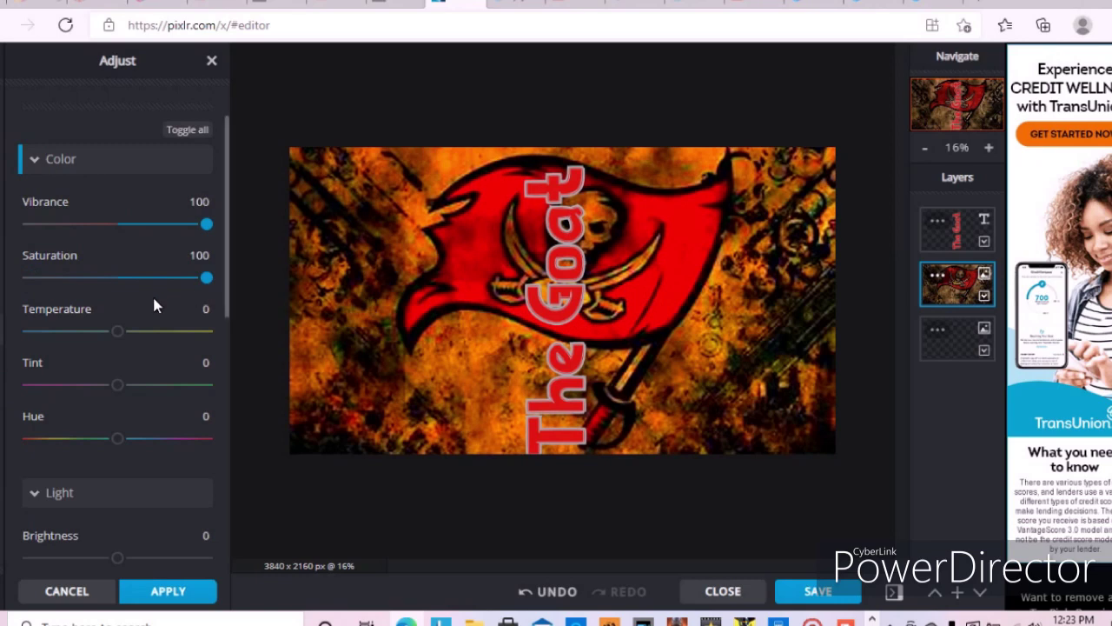
{"action": "left_click_drag", "start_coordinate": [209, 282], "coordinate": [187, 285]}
{"action": "mouse_move", "coordinate": [117, 331]}
{"action": "left_mouse_down"}
{"action": "mouse_move", "coordinate": [207, 332]}
{"action": "mouse_move", "coordinate": [29, 331]}
{"action": "mouse_move", "coordinate": [54, 311]}
{"action": "mouse_move", "coordinate": [152, 304]}
{"action": "mouse_move", "coordinate": [104, 315]}
{"action": "left_mouse_up"}
{"action": "left_click_drag", "start_coordinate": [116, 384], "coordinate": [10, 407]}
- Set the flag image's brightness to 53, lower its black level slightly, and apply the adjustments
{"action": "scroll", "coordinate": [173, 408], "scroll_direction": "down", "scroll_amount": 3}
{"action": "scroll", "coordinate": [161, 384], "scroll_direction": "down", "scroll_amount": 1}
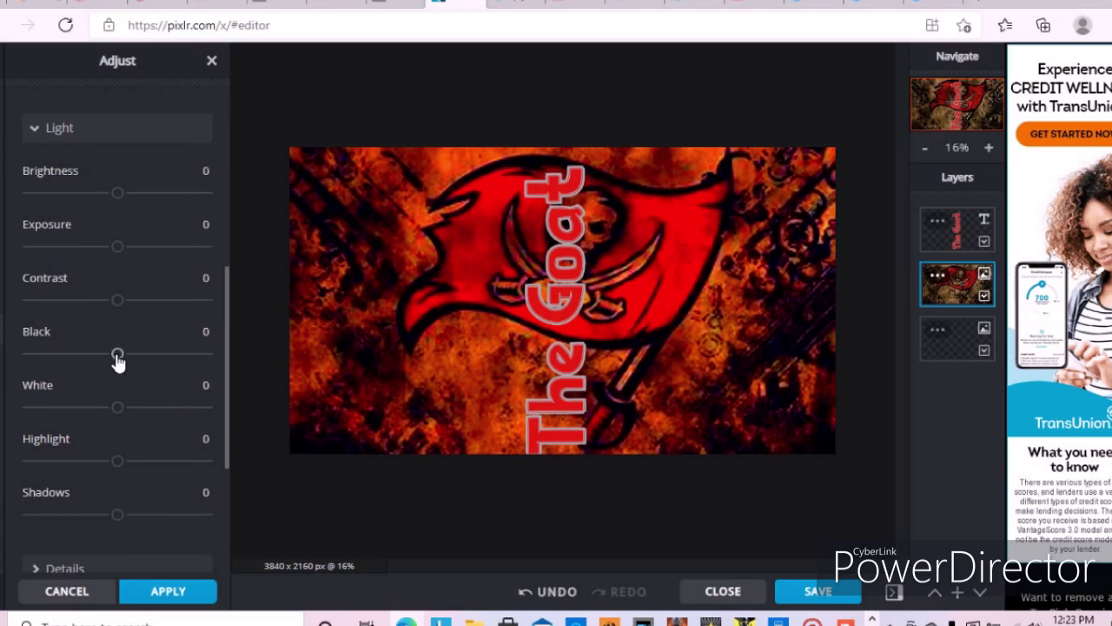
{"action": "scroll", "coordinate": [120, 358], "scroll_direction": "up", "scroll_amount": 2}
{"action": "left_click_drag", "start_coordinate": [147, 343], "coordinate": [171, 296]}
{"action": "scroll", "coordinate": [87, 374], "scroll_direction": "down", "scroll_amount": 3}
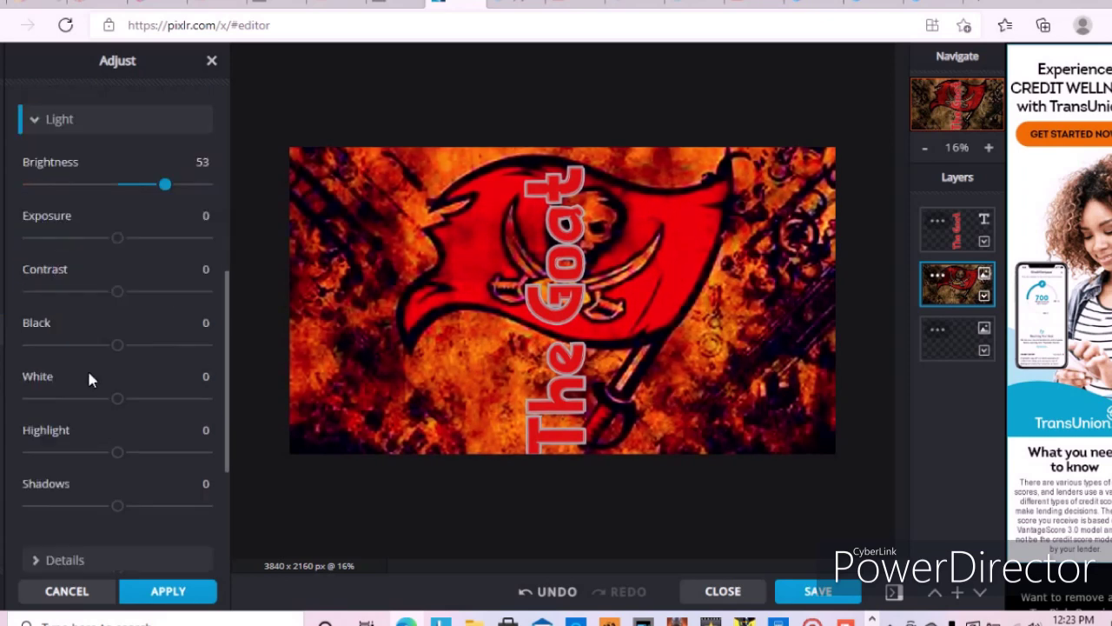
{"action": "mouse_move", "coordinate": [117, 334]}
{"action": "left_mouse_down"}
{"action": "mouse_move", "coordinate": [182, 333]}
{"action": "mouse_move", "coordinate": [100, 334]}
{"action": "left_mouse_up"}
{"action": "left_click", "coordinate": [198, 592]}
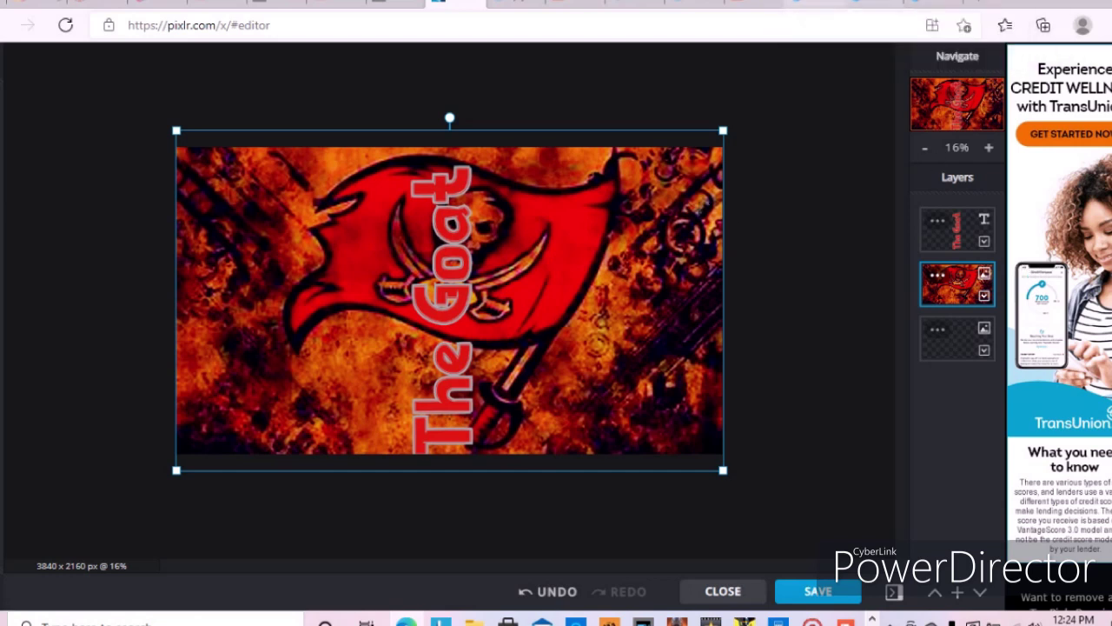
- Copy the photo of Tom Brady in the dark number 12 Buccaneers jersey from the Bing image results and paste it into the Pixlr design
{"action": "left_click", "coordinate": [812, 4]}
{"action": "scroll", "coordinate": [537, 201], "scroll_direction": "up", "scroll_amount": 3}
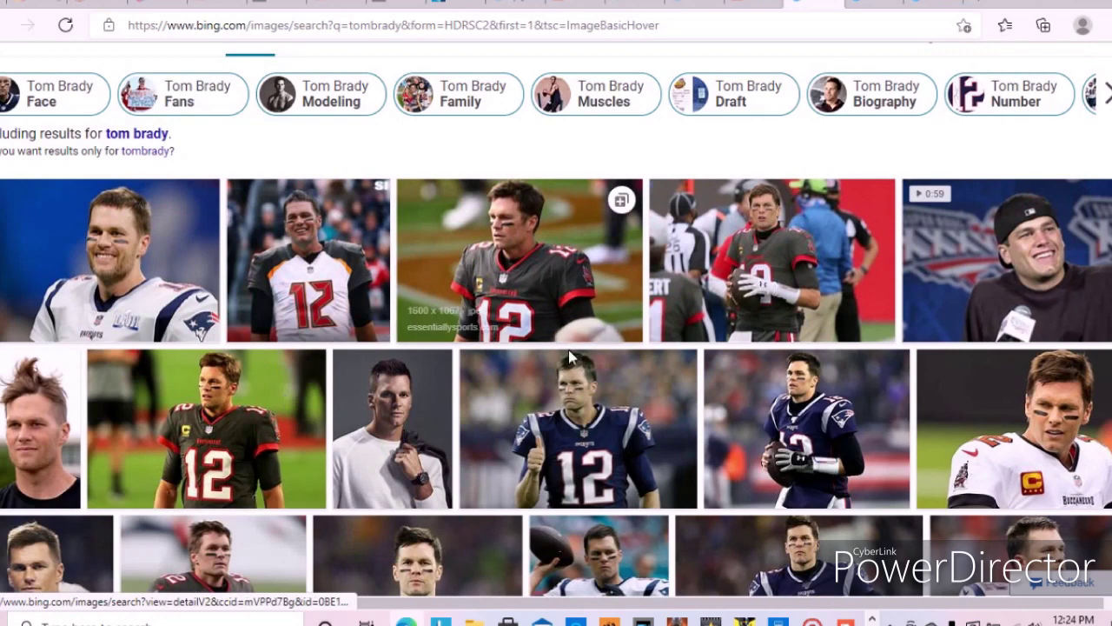
{"action": "right_click", "coordinate": [230, 401]}
{"action": "left_click", "coordinate": [261, 383]}
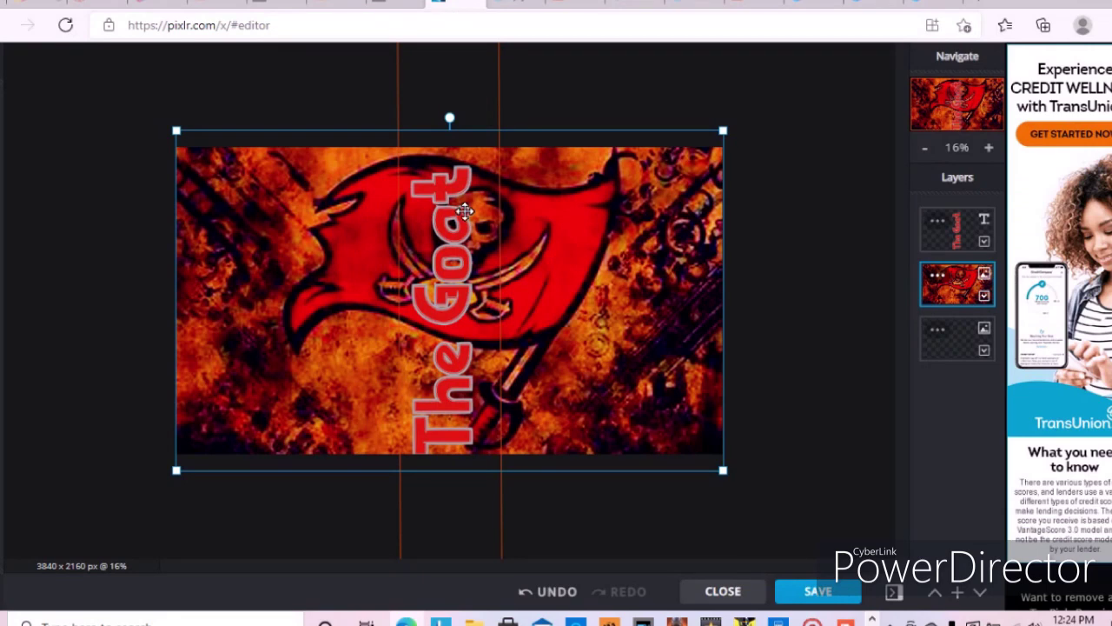
{"action": "key", "text": "ctrl+v"}
- Move the small pasted photo to the left part of the flag and keep the vertical text centred on the canvas
{"action": "double_click", "coordinate": [427, 325]}
{"action": "left_click_drag", "start_coordinate": [426, 325], "coordinate": [506, 315]}
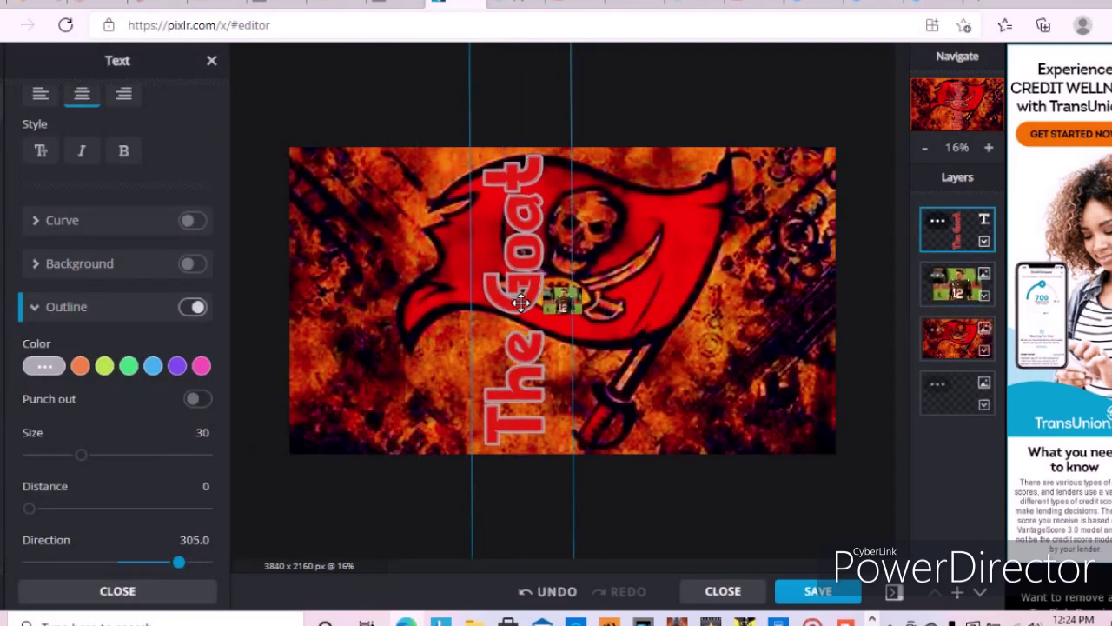
{"action": "left_click", "coordinate": [590, 321]}
{"action": "left_click_drag", "start_coordinate": [585, 318], "coordinate": [318, 304]}
{"action": "left_click_drag", "start_coordinate": [525, 244], "coordinate": [565, 230]}
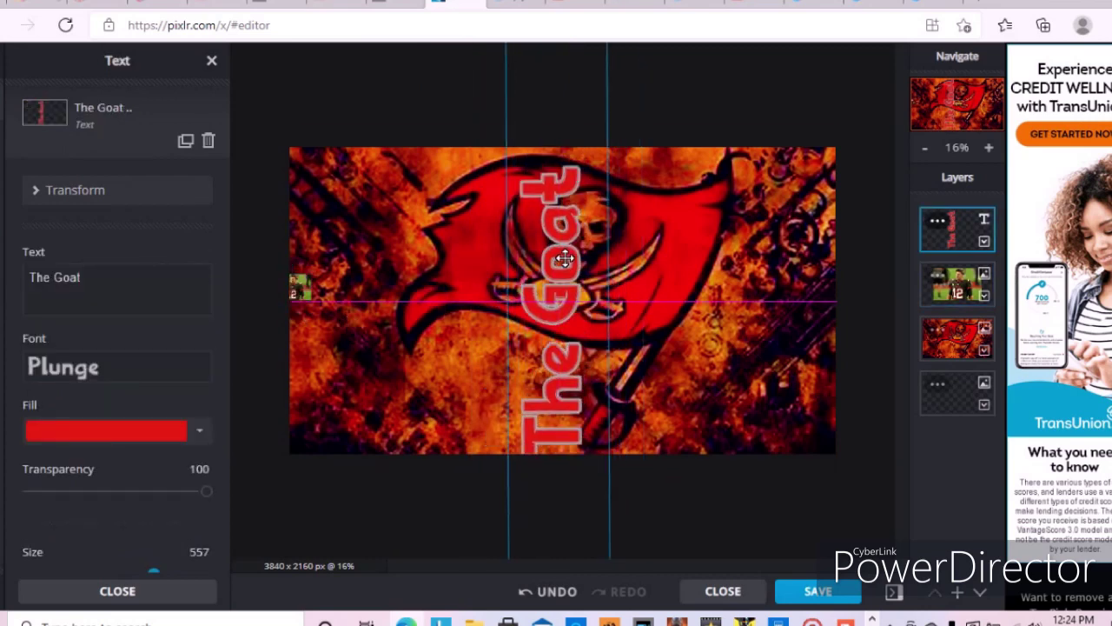
{"action": "left_click_drag", "start_coordinate": [306, 297], "coordinate": [382, 290]}
{"action": "left_click", "coordinate": [395, 293]}
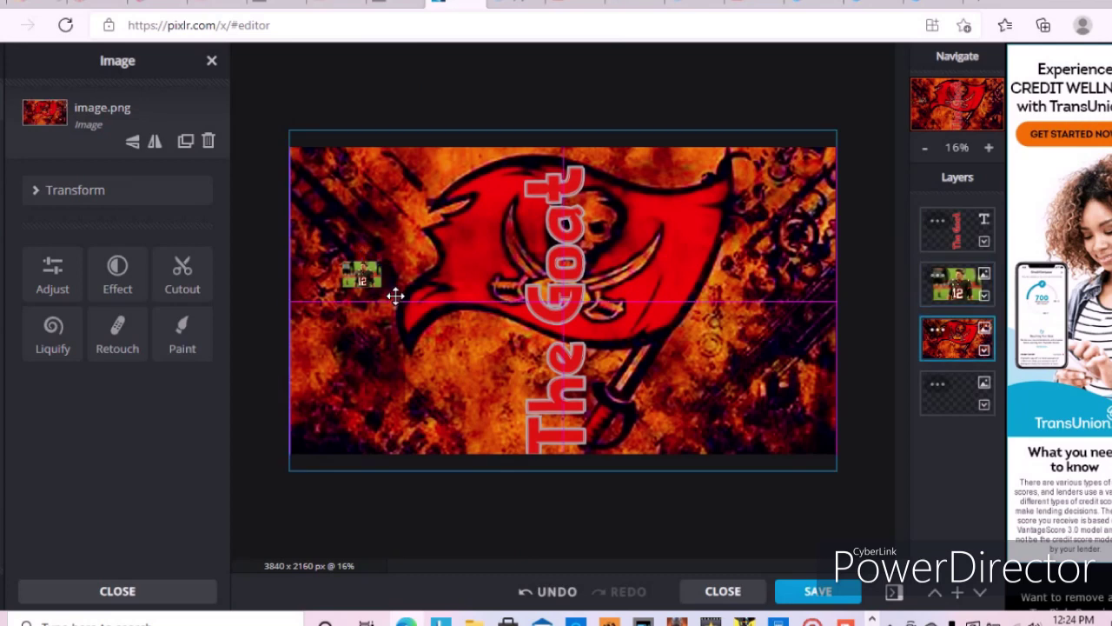
- Enlarge the Tom Brady photo and position it over the left half of the flag, beside the vertical text
{"action": "left_click", "coordinate": [385, 287]}
{"action": "left_click_drag", "start_coordinate": [391, 297], "coordinate": [837, 516]}
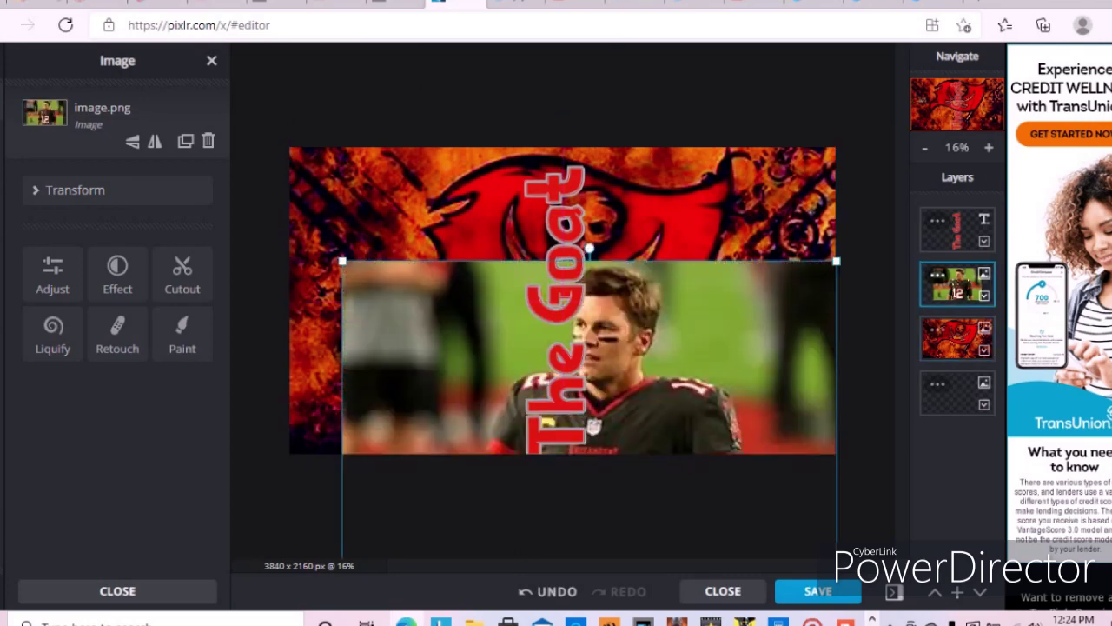
{"action": "left_click_drag", "start_coordinate": [807, 335], "coordinate": [714, 226]}
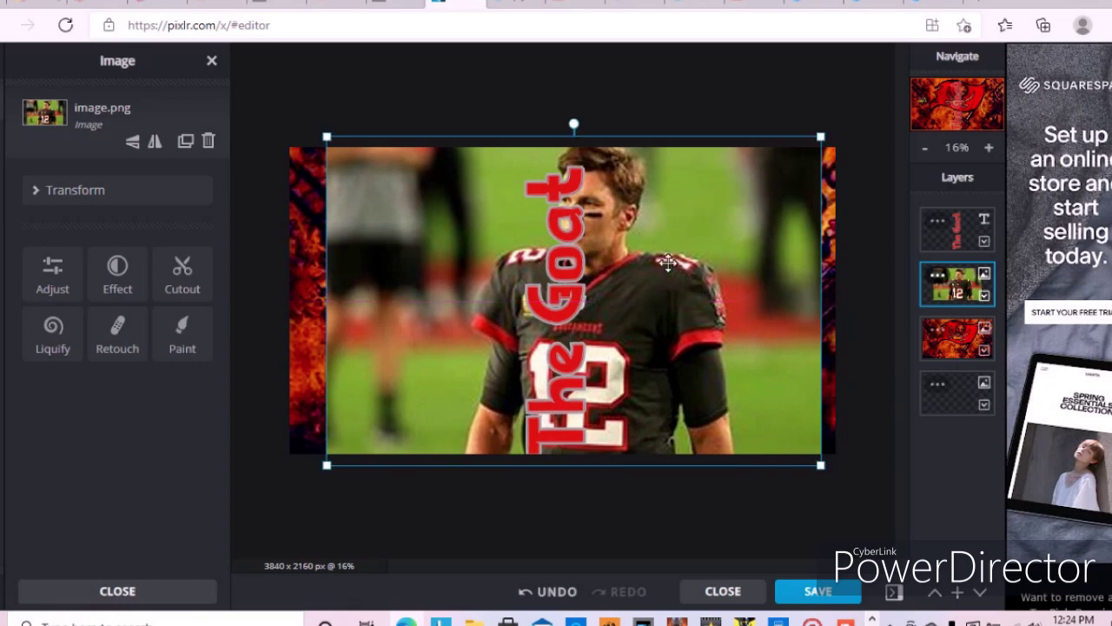
{"action": "left_click_drag", "start_coordinate": [617, 280], "coordinate": [655, 290]}
{"action": "left_click_drag", "start_coordinate": [365, 476], "coordinate": [531, 348]}
{"action": "left_click_drag", "start_coordinate": [819, 280], "coordinate": [528, 336]}
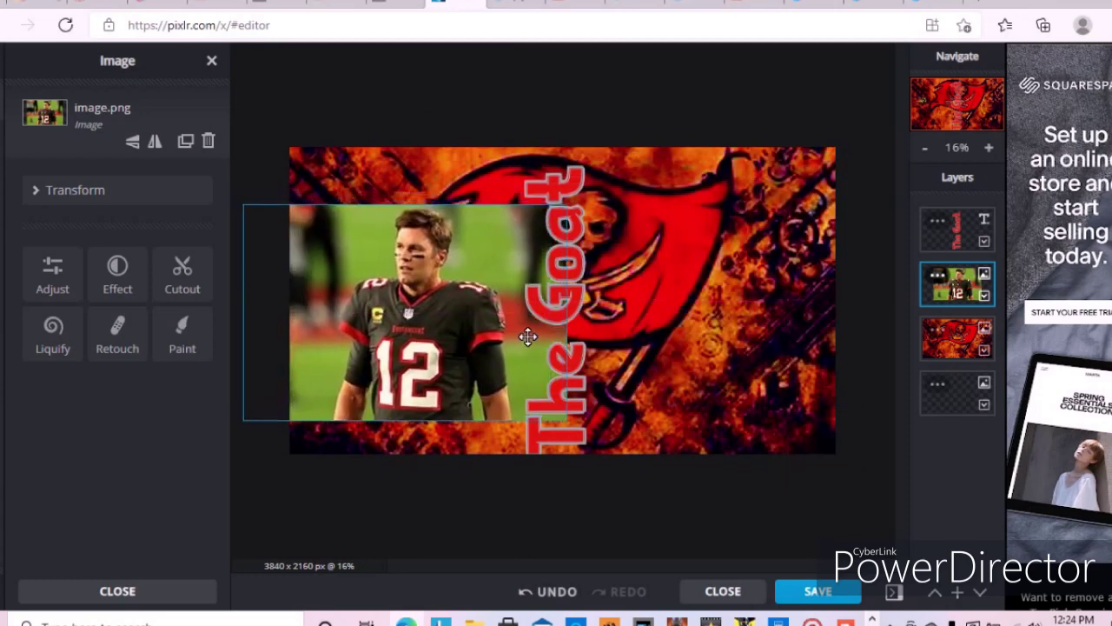
- Cut a small rectangle out of the photo's background beside the player's arm, using the shape cutout in Remove mode
{"action": "left_click", "coordinate": [157, 254]}
{"action": "left_click", "coordinate": [44, 183]}
{"action": "left_click", "coordinate": [94, 250]}
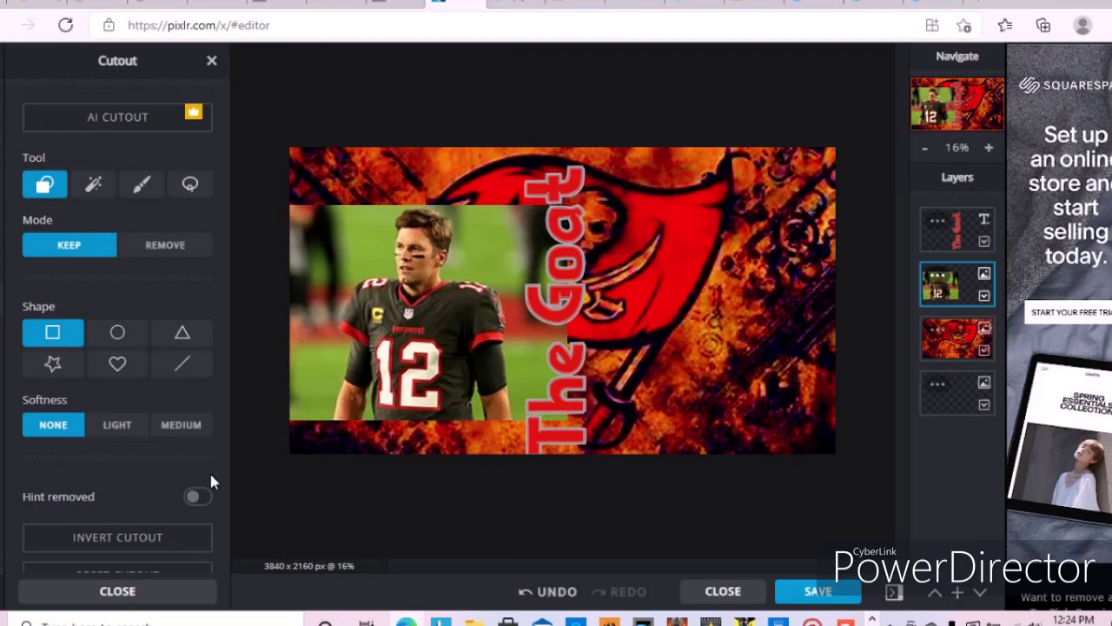
{"action": "left_click", "coordinate": [186, 251]}
{"action": "scroll", "coordinate": [303, 372], "scroll_direction": "up", "scroll_amount": 2}
{"action": "scroll", "coordinate": [256, 496], "scroll_direction": "up", "scroll_amount": 4}
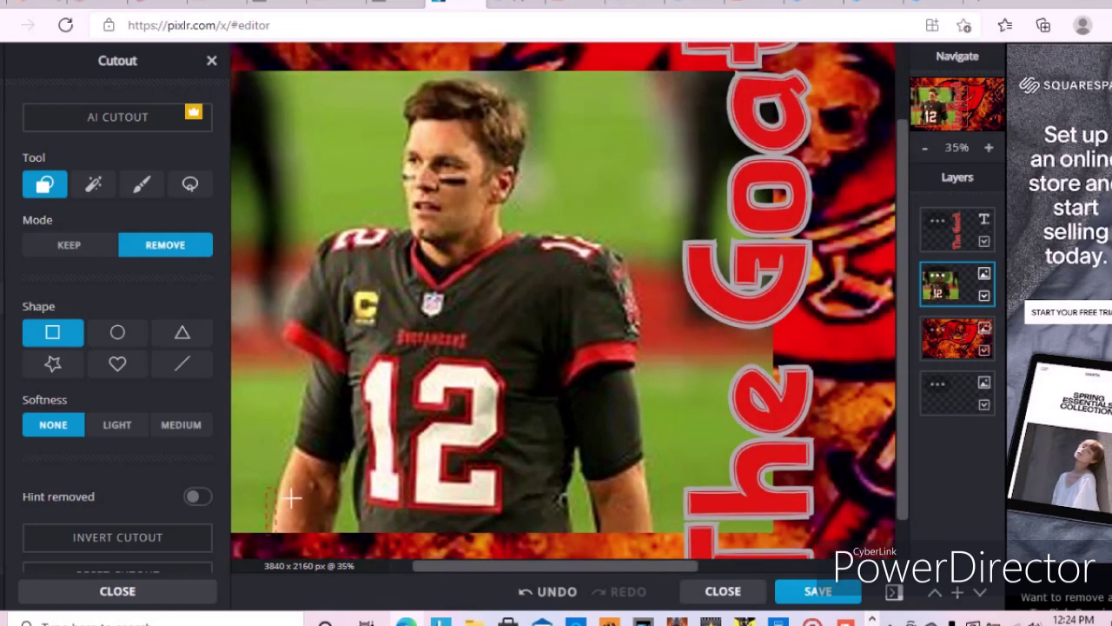
{"action": "left_click_drag", "start_coordinate": [300, 477], "coordinate": [260, 487]}
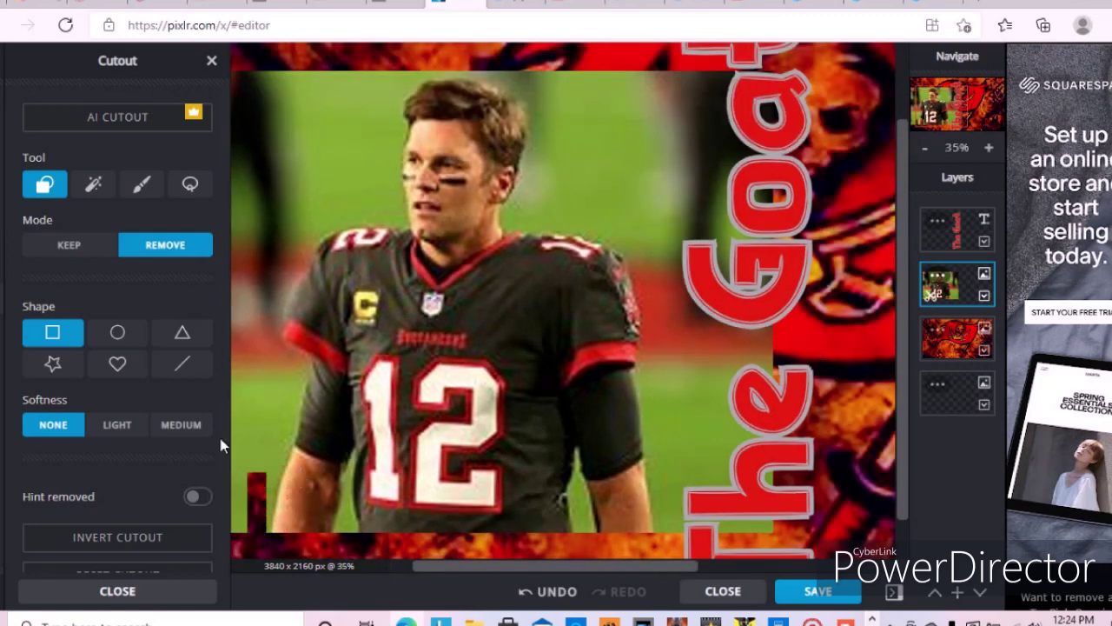
- Trace a lasso cutout in Remove mode along the player's arm, shoulder and face up to the top of his hair
{"action": "left_click", "coordinate": [202, 184]}
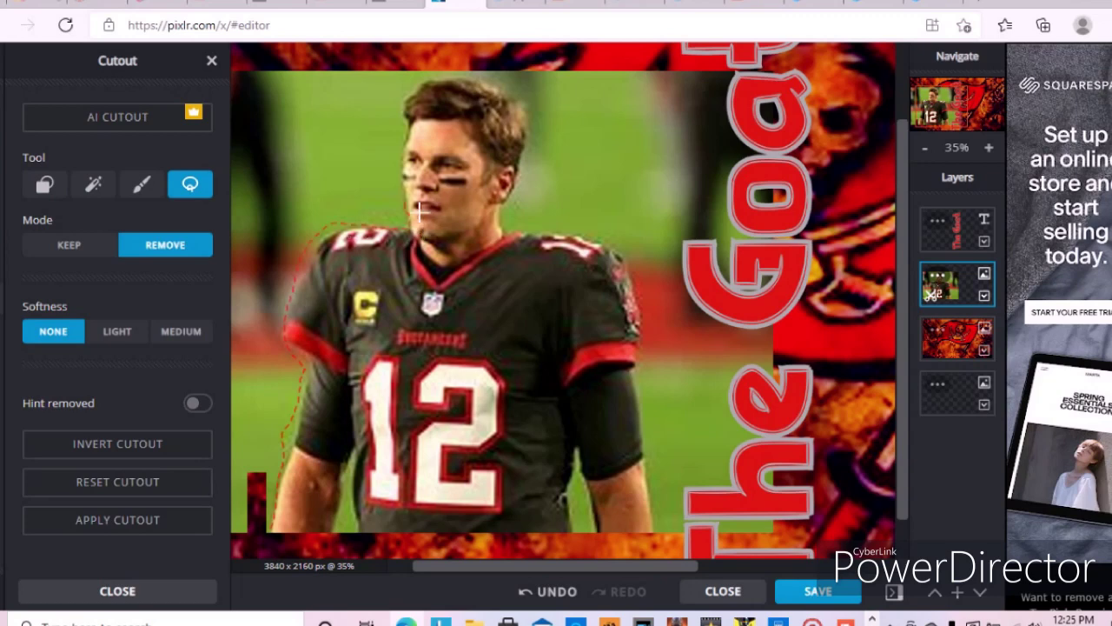
{"action": "mouse_move", "coordinate": [408, 165]}
{"action": "left_mouse_down"}
{"action": "mouse_move", "coordinate": [396, 104]}
{"action": "mouse_move", "coordinate": [428, 60]}
{"action": "left_mouse_up"}
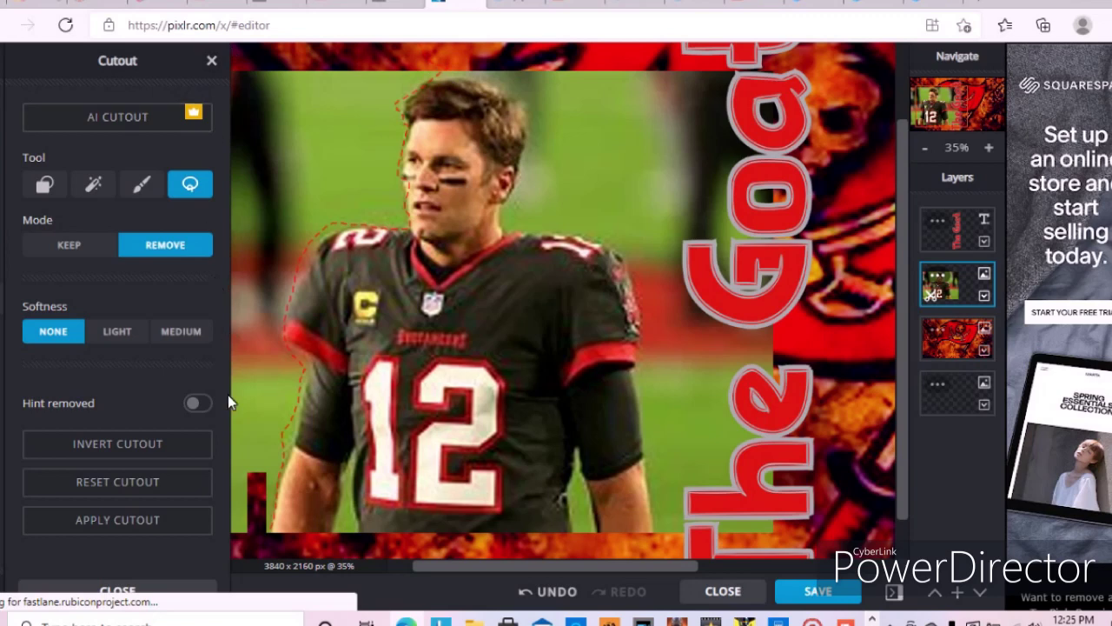